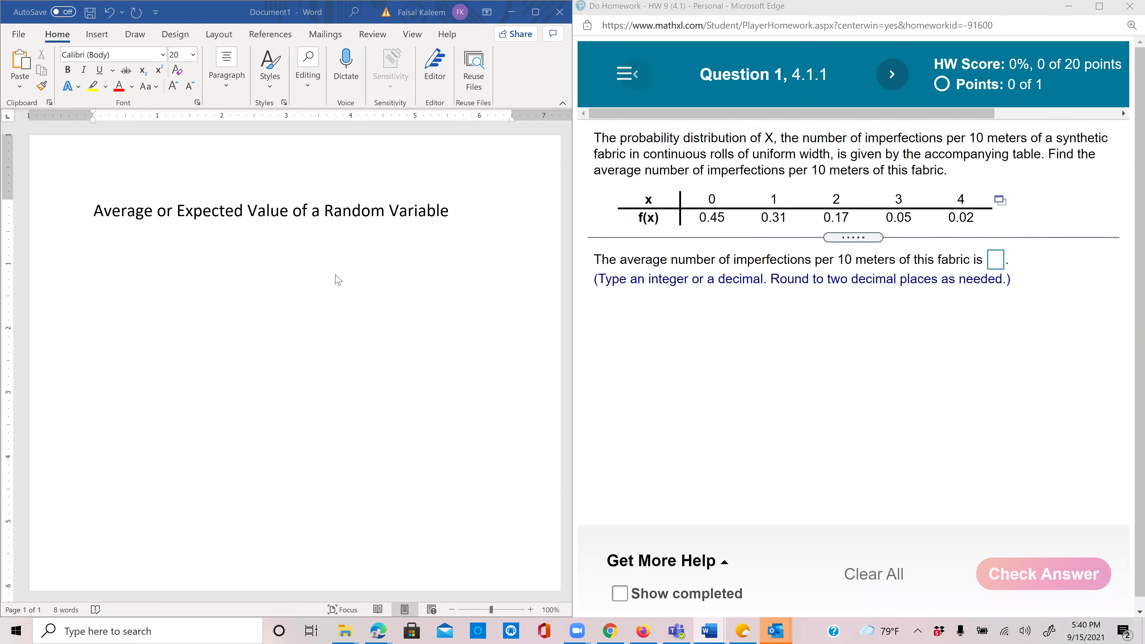
Step: Below the heading, type 'For a discrete random variable, the expected value is:' and start a new paragraph
{"action": "left_click", "coordinate": [453, 214]}
{"action": "key", "text": "Return"}
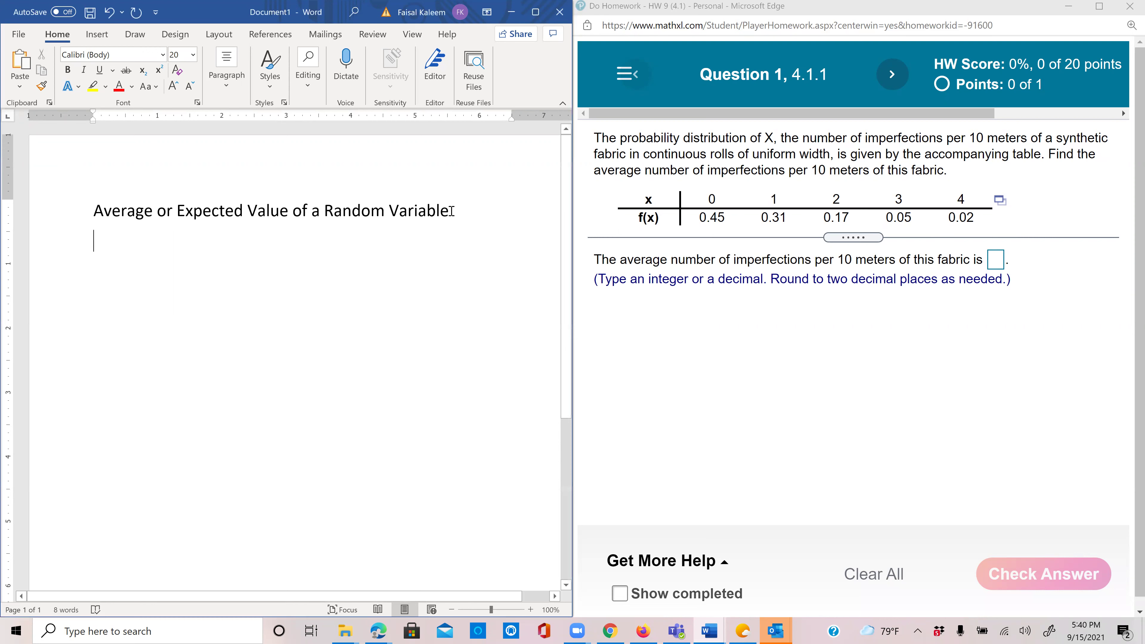
{"action": "type", "text": "For a discrete randome"}
{"action": "key", "text": "BackSpace"}
{"action": "type", "text": "variab"}
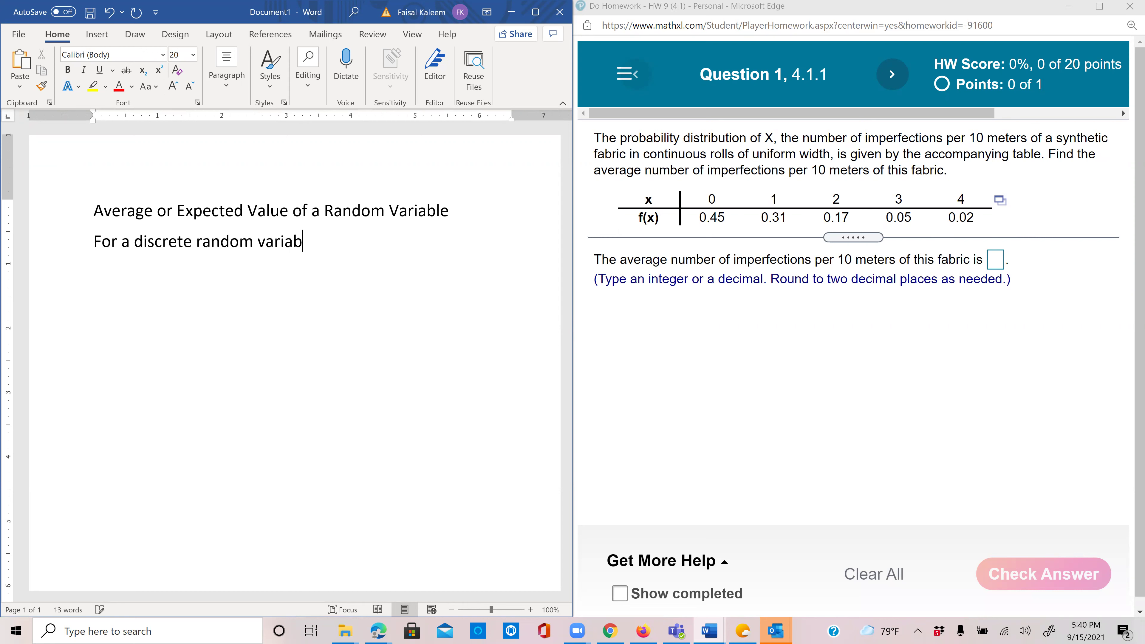
{"action": "type", "text": "le, the expecte"}
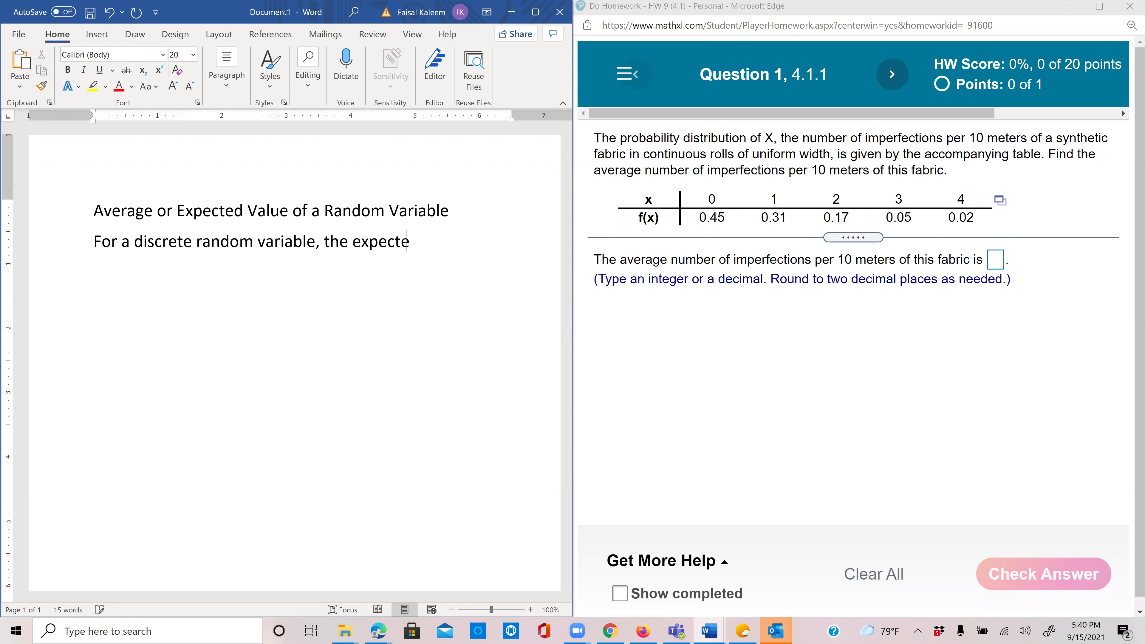
{"action": "type", "text": "d value is:"}
{"action": "key", "text": "Return"}
{"action": "left_click", "coordinate": [97, 36]}
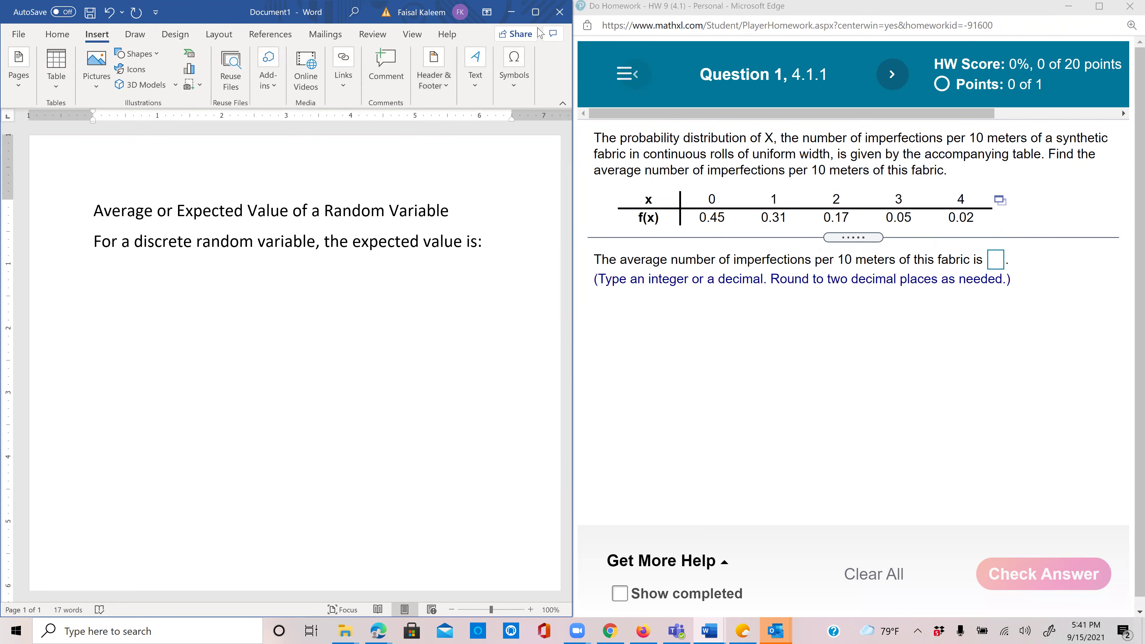
Step: Maximize Word and start an equation reading E[X] = followed by a summation sign
{"action": "left_click", "coordinate": [536, 12]}
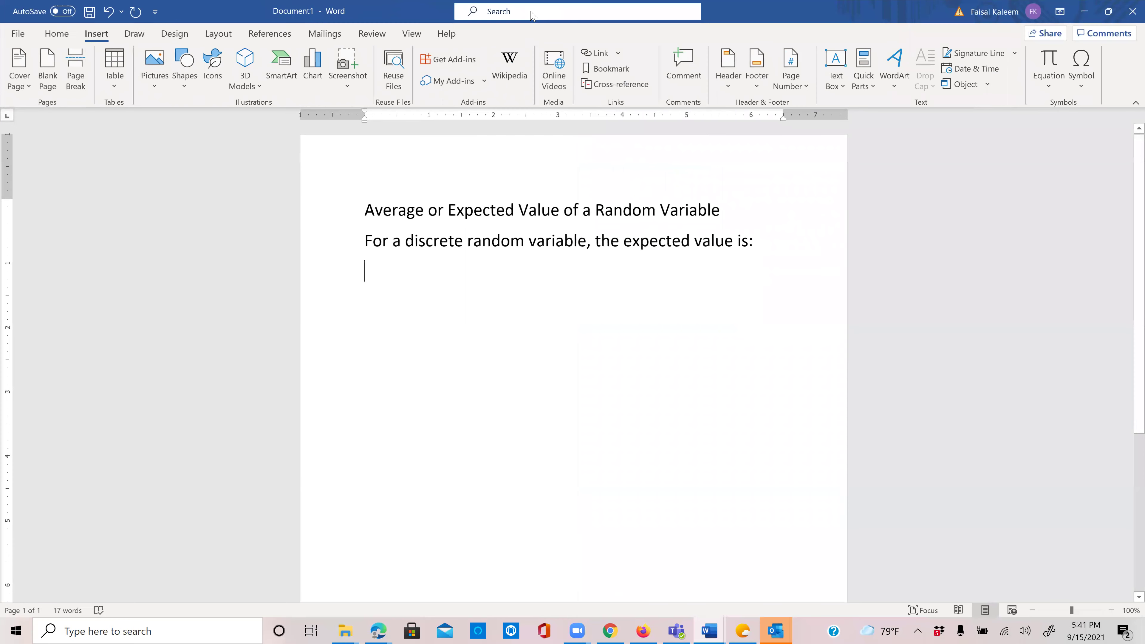
{"action": "left_click", "coordinate": [1047, 66]}
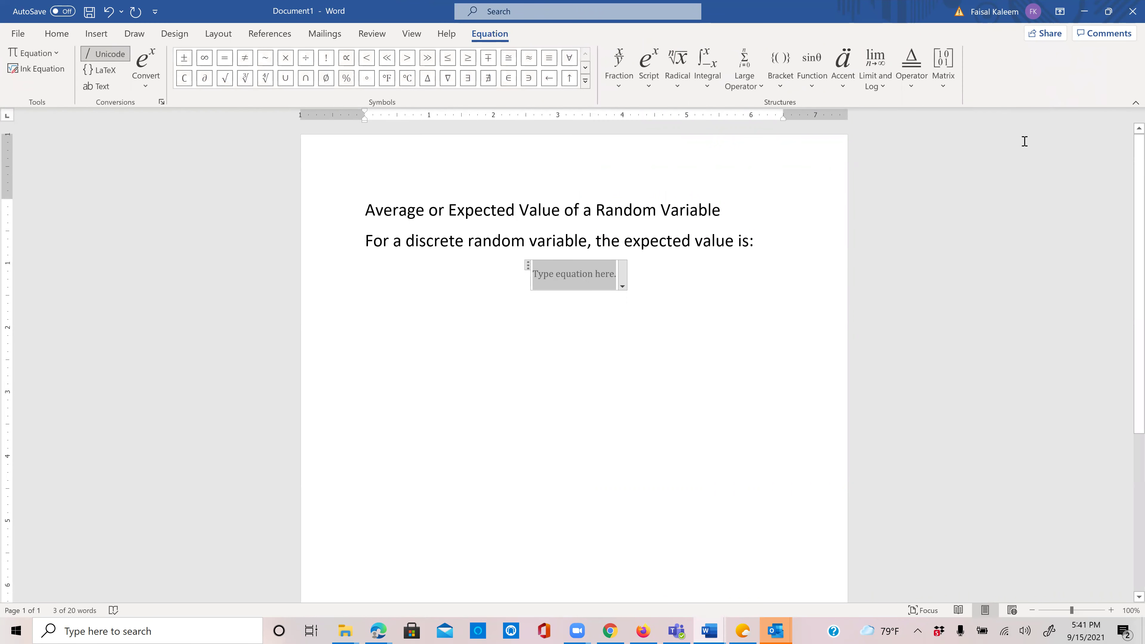
{"action": "type", "text": "E"}
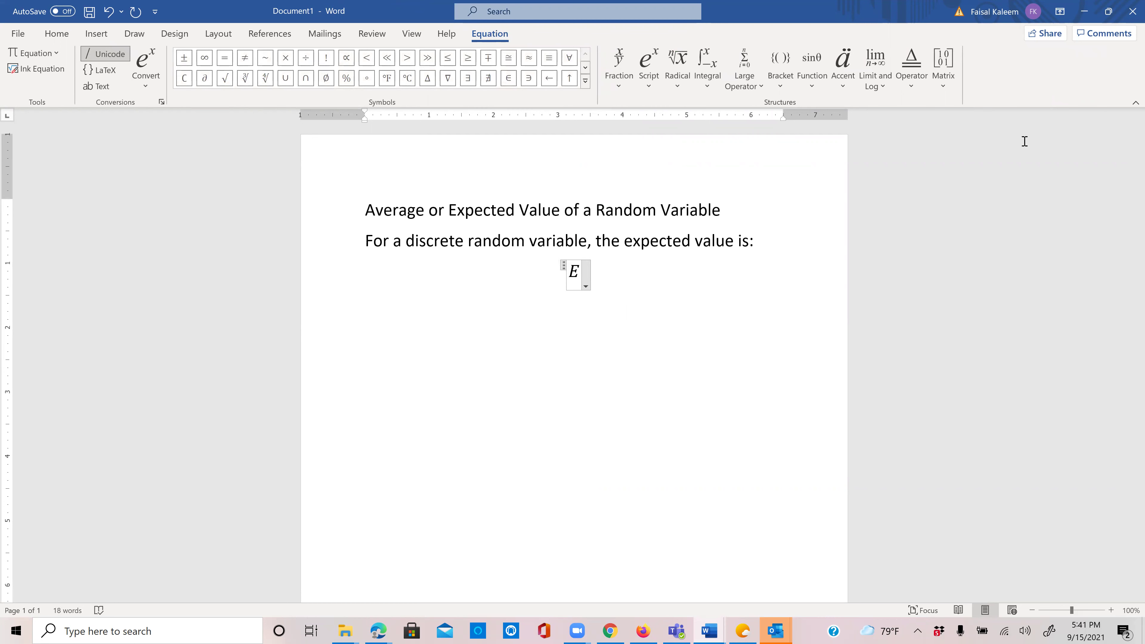
{"action": "type", "text": "[X] ="}
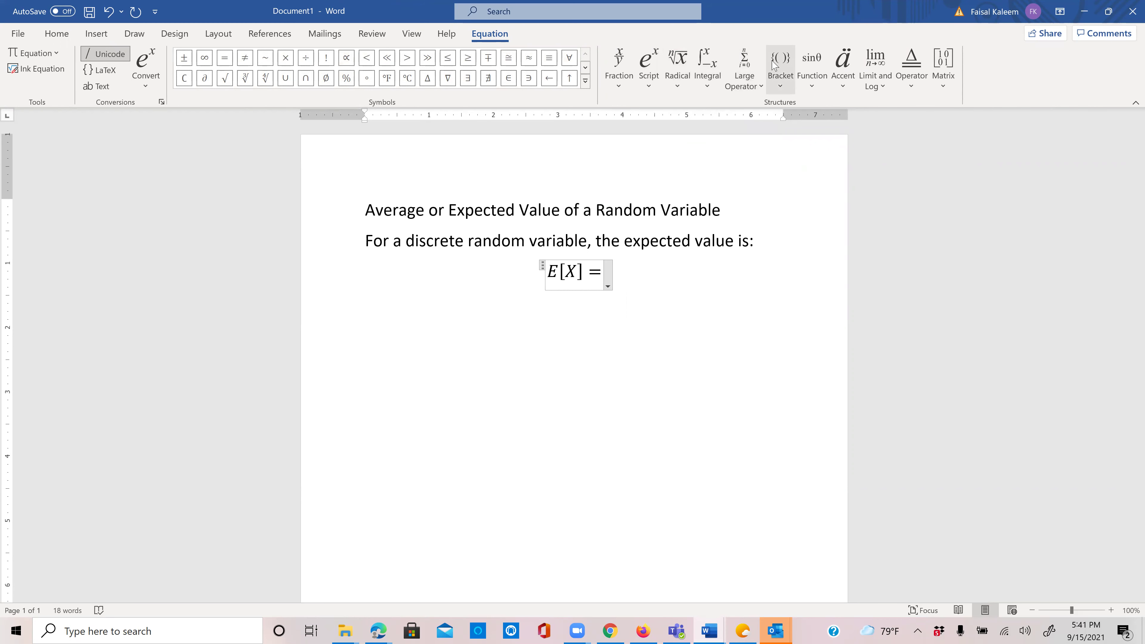
{"action": "left_click", "coordinate": [744, 64]}
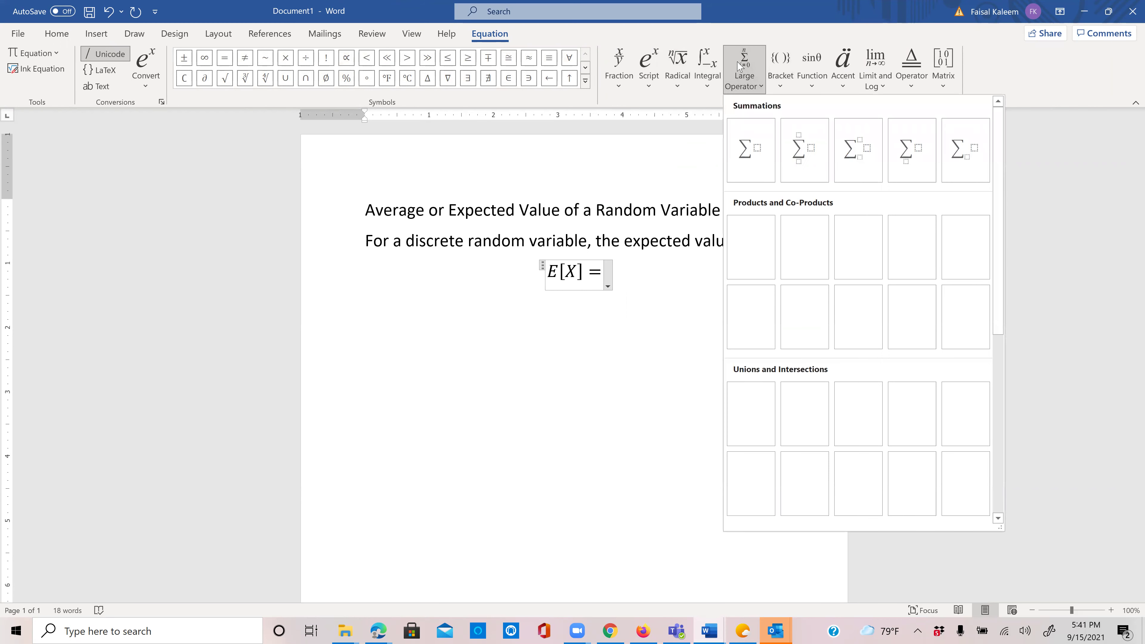
{"action": "left_click", "coordinate": [751, 151]}
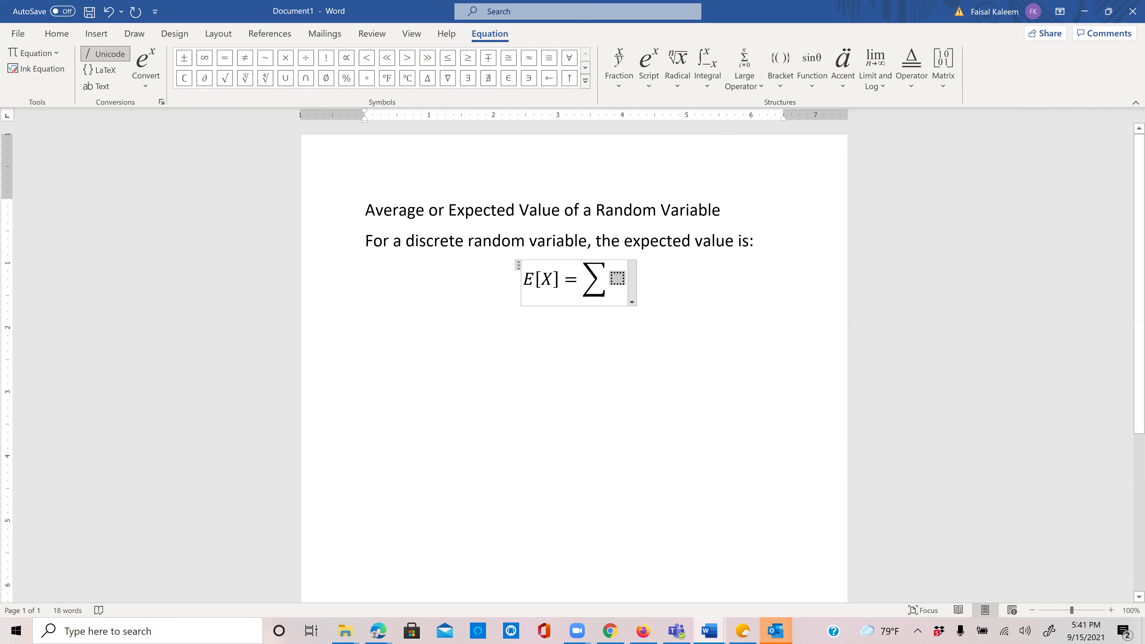
Step: Finish the equation with x f(x) after the summation, then start a new paragraph
{"action": "type", "text": "xf"}
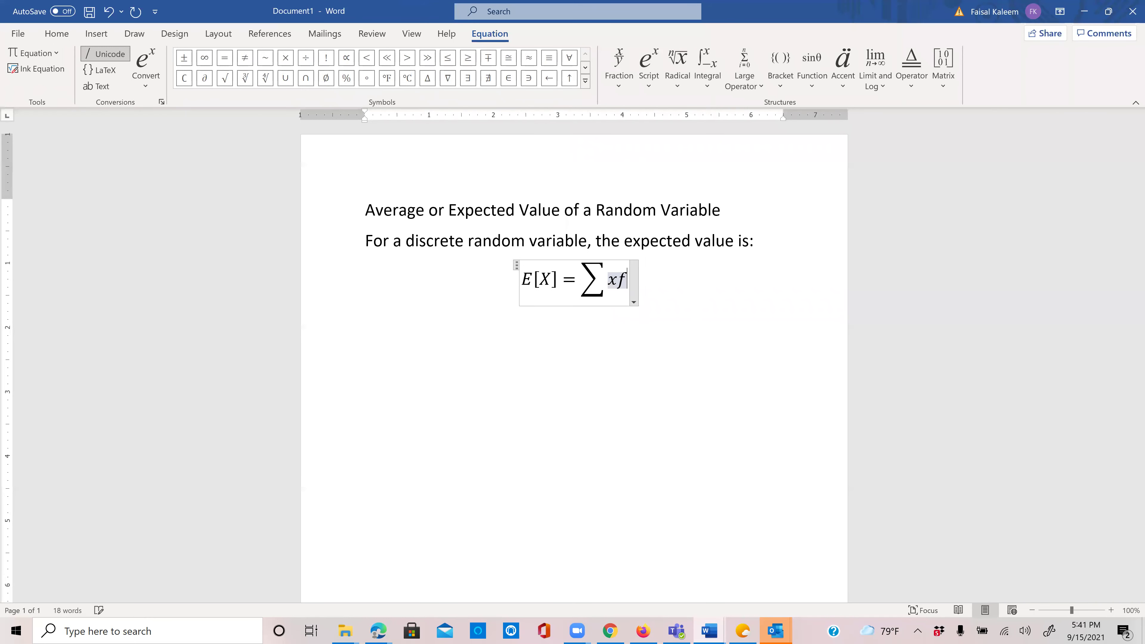
{"action": "type", "text": "(x)"}
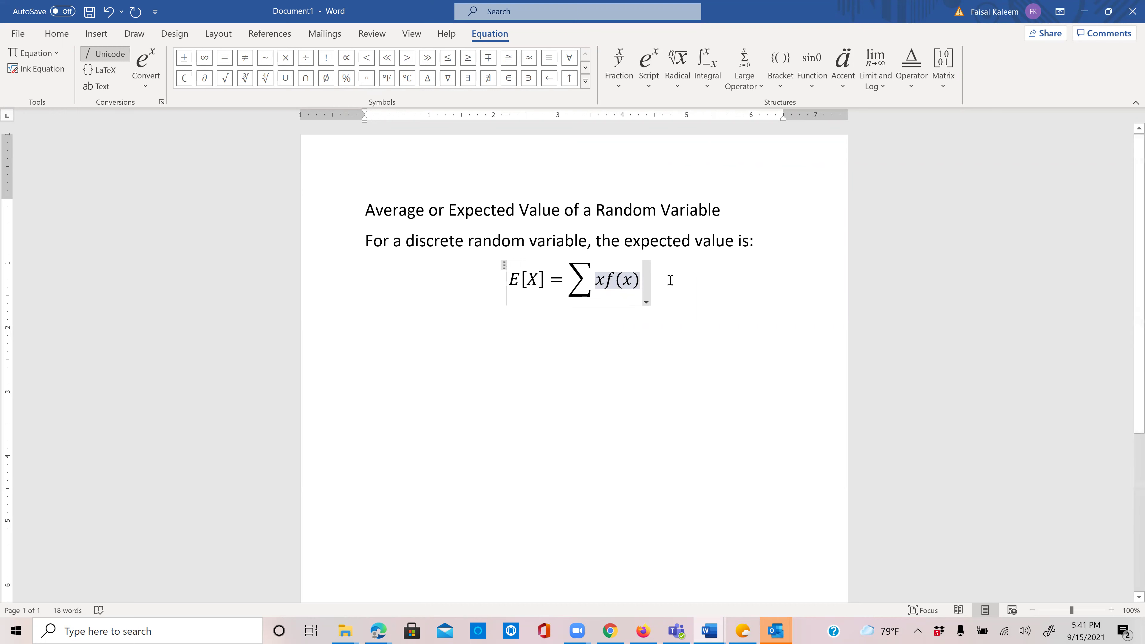
{"action": "left_click", "coordinate": [605, 283]}
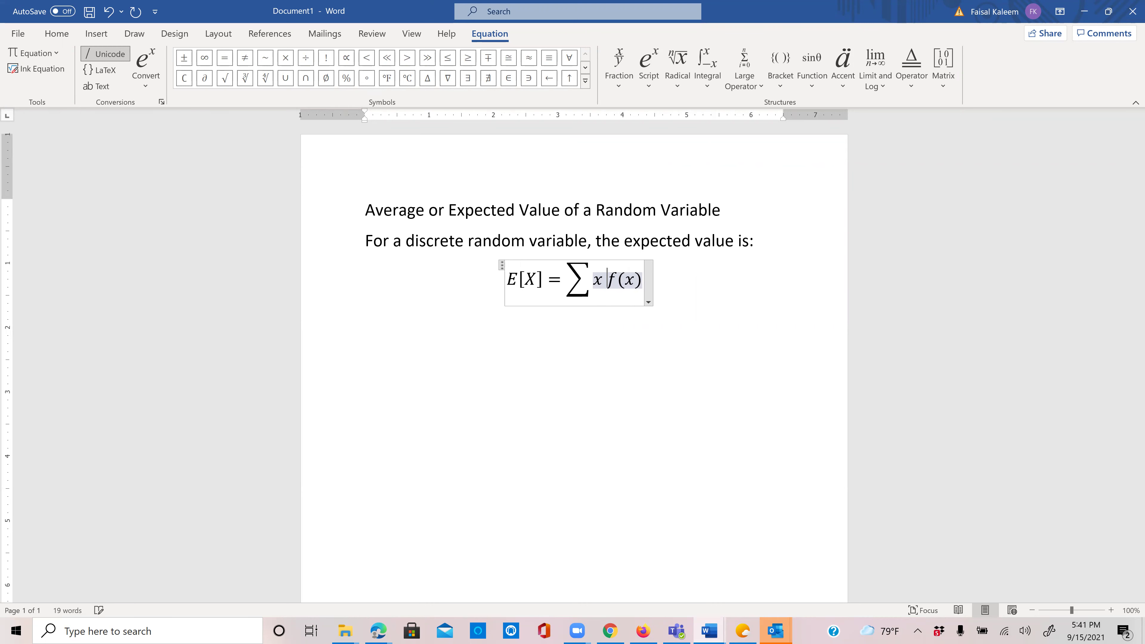
{"action": "left_click", "coordinate": [661, 282]}
{"action": "key", "text": "Return"}
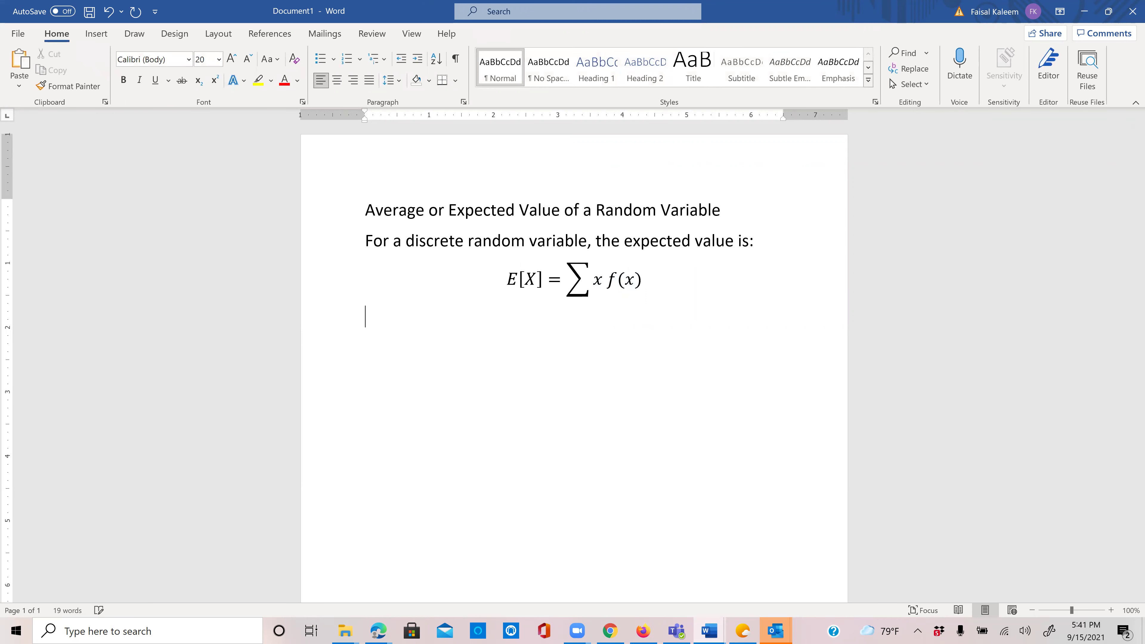
Step: Type 'Here f(x) is the probability function of X.' and make f(x) inline math
{"action": "type", "text": "Here f(x) is t"}
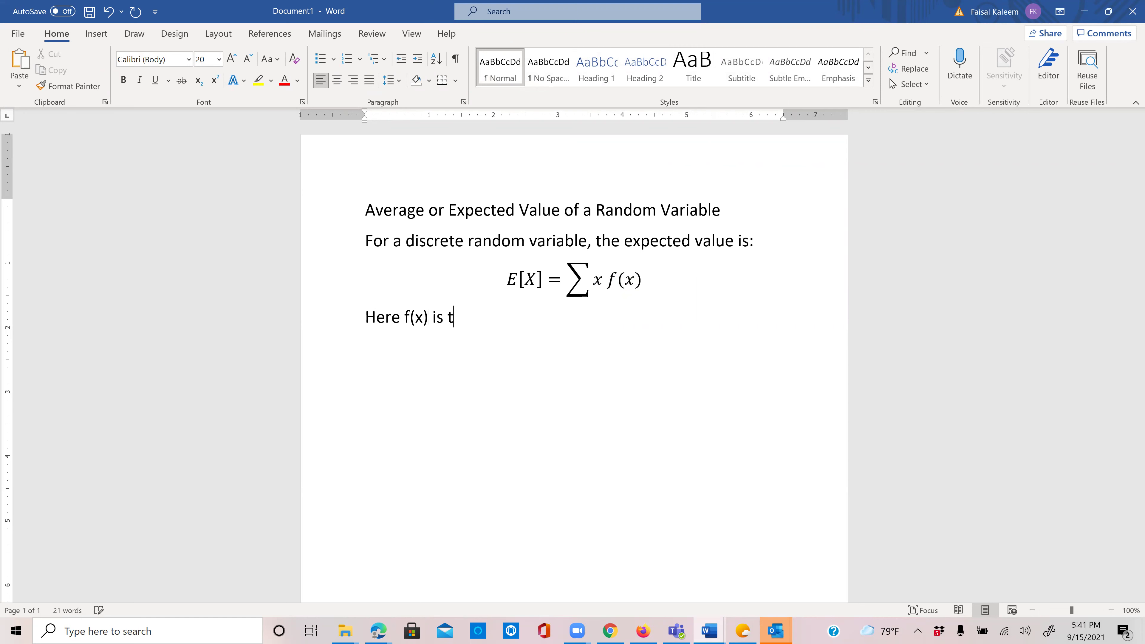
{"action": "type", "text": "he probability"}
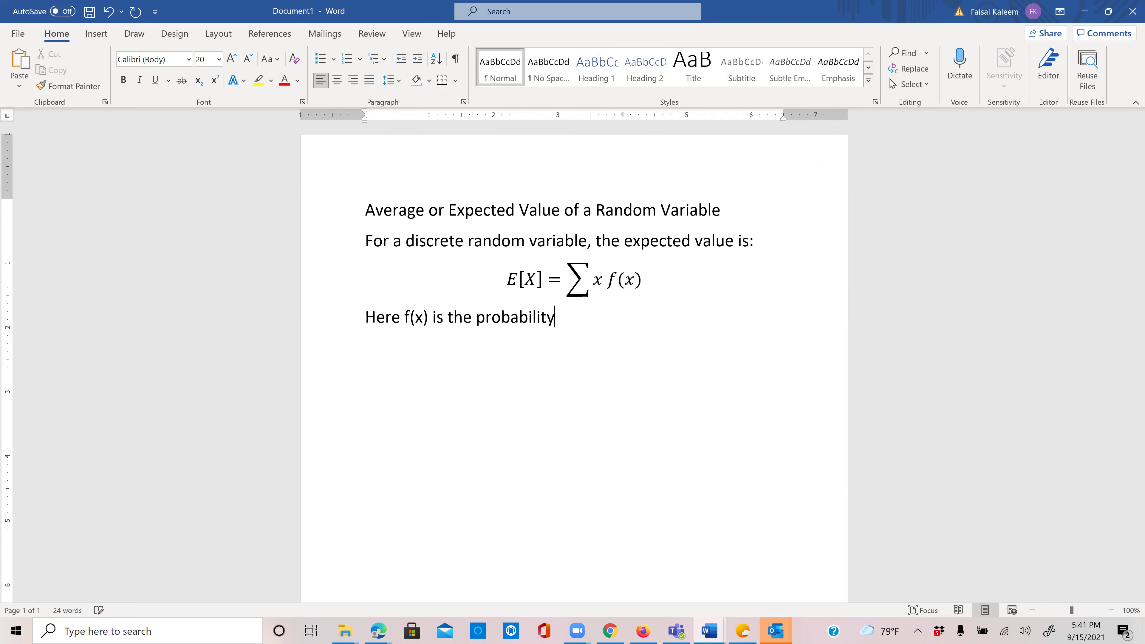
{"action": "type", "text": " function of "}
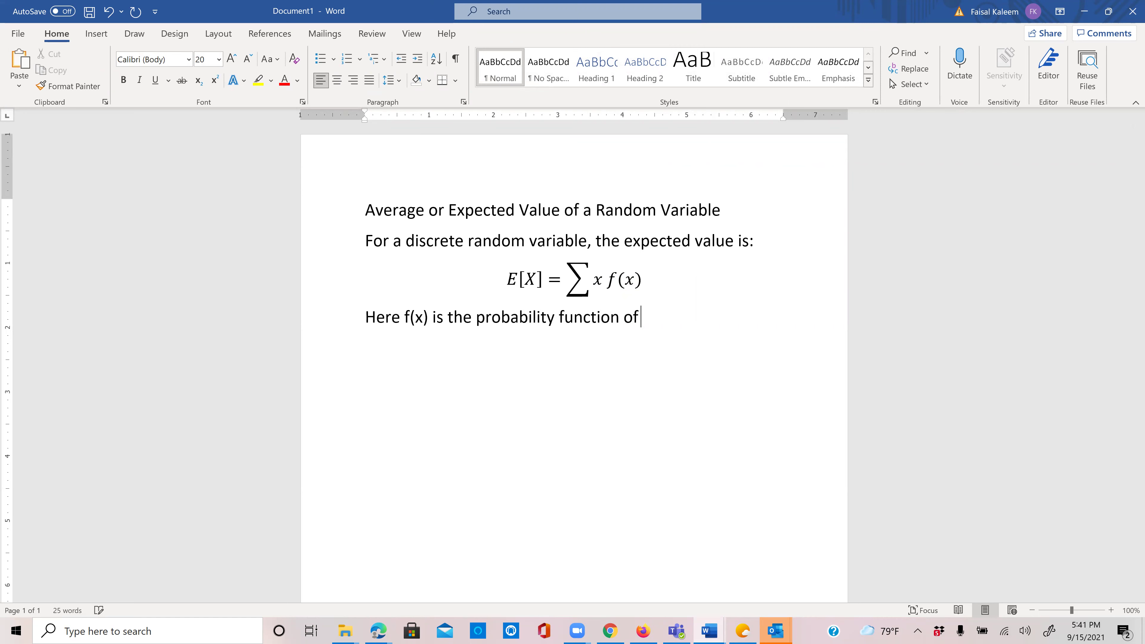
{"action": "type", "text": "X."}
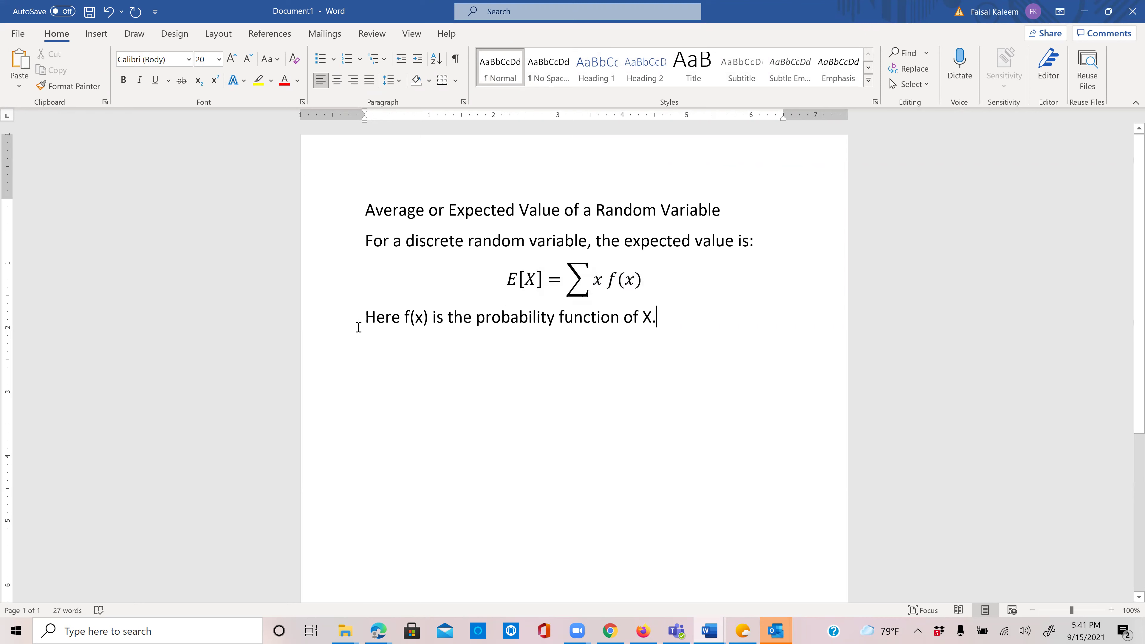
{"action": "left_click_drag", "start_coordinate": [405, 317], "coordinate": [432, 317]}
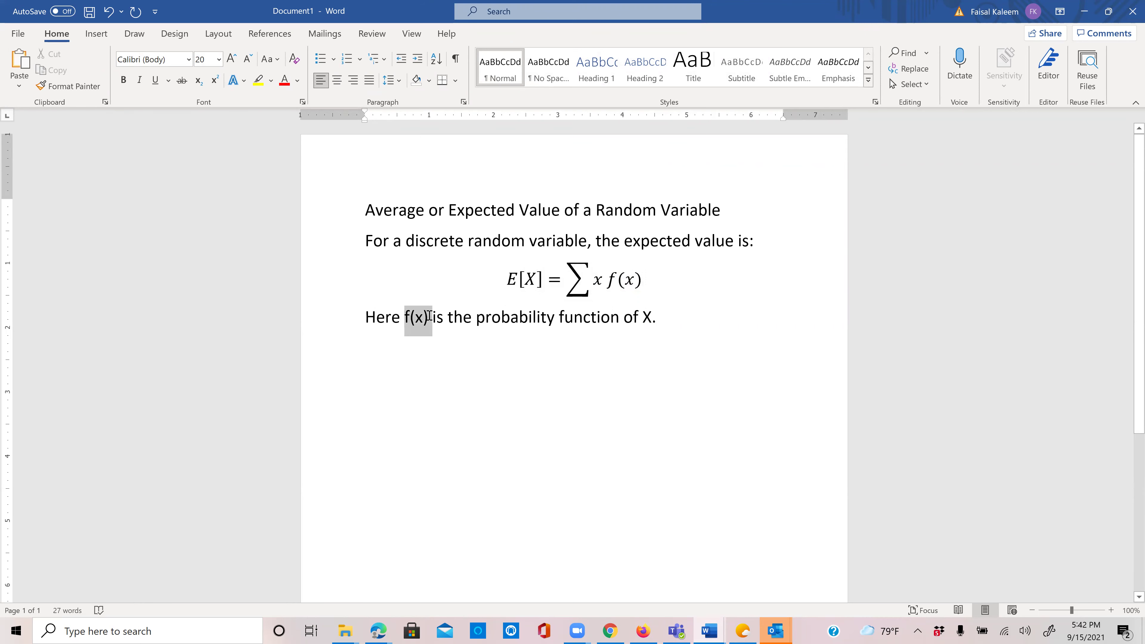
{"action": "left_click", "coordinate": [96, 33]}
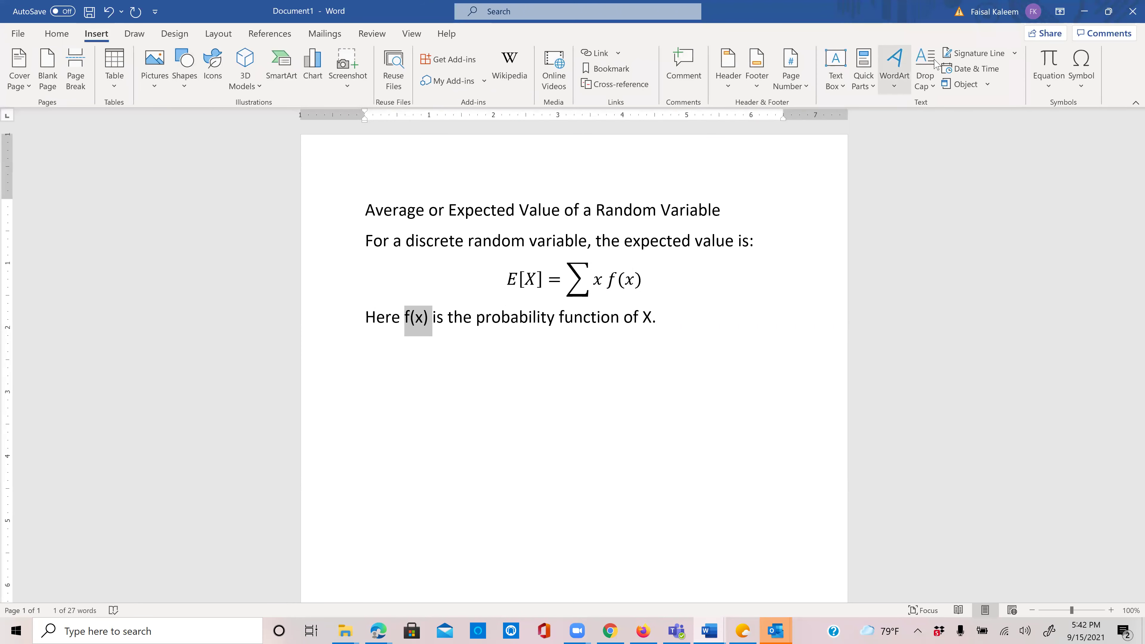
{"action": "left_click", "coordinate": [1048, 61]}
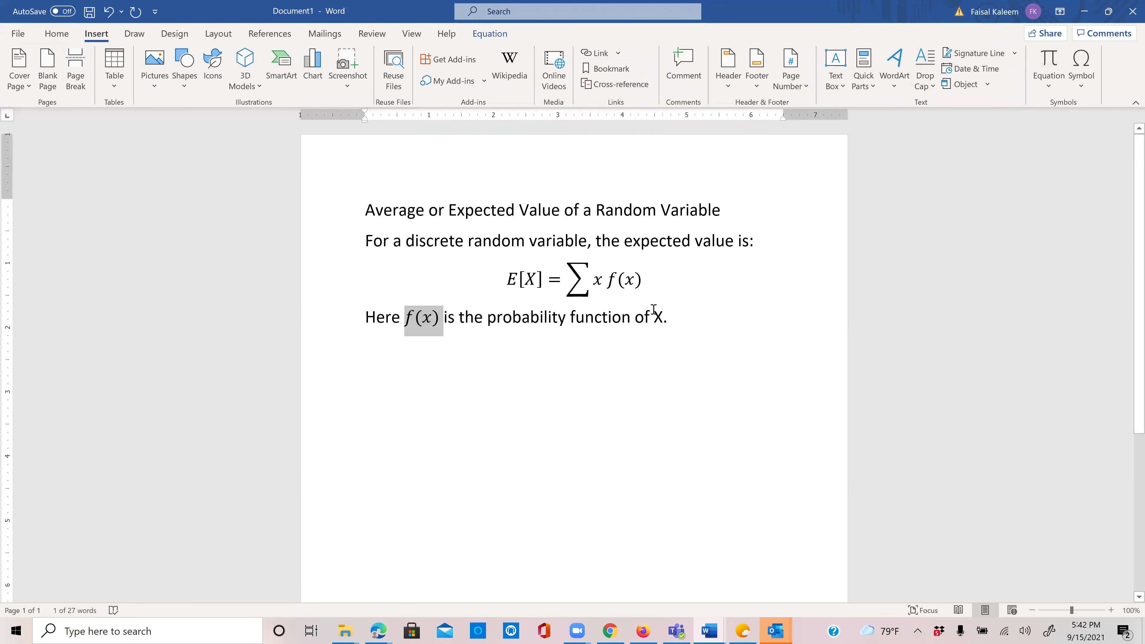
Step: Make the final X an italic math equation and snap Word beside the MathXL homework
{"action": "double_click", "coordinate": [659, 317]}
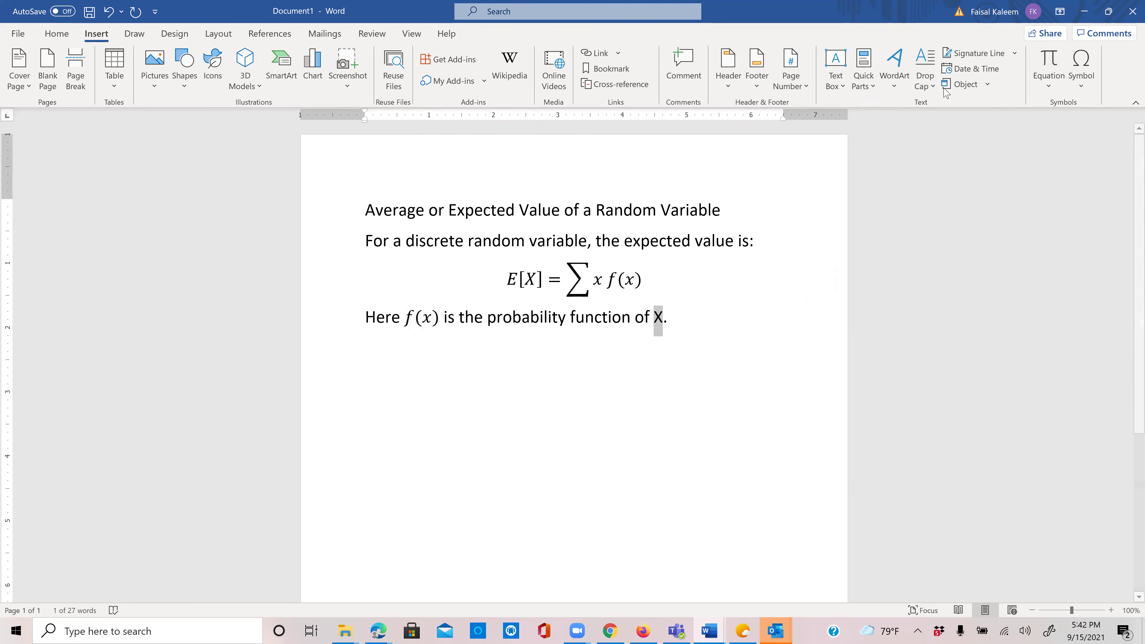
{"action": "left_click", "coordinate": [1048, 67]}
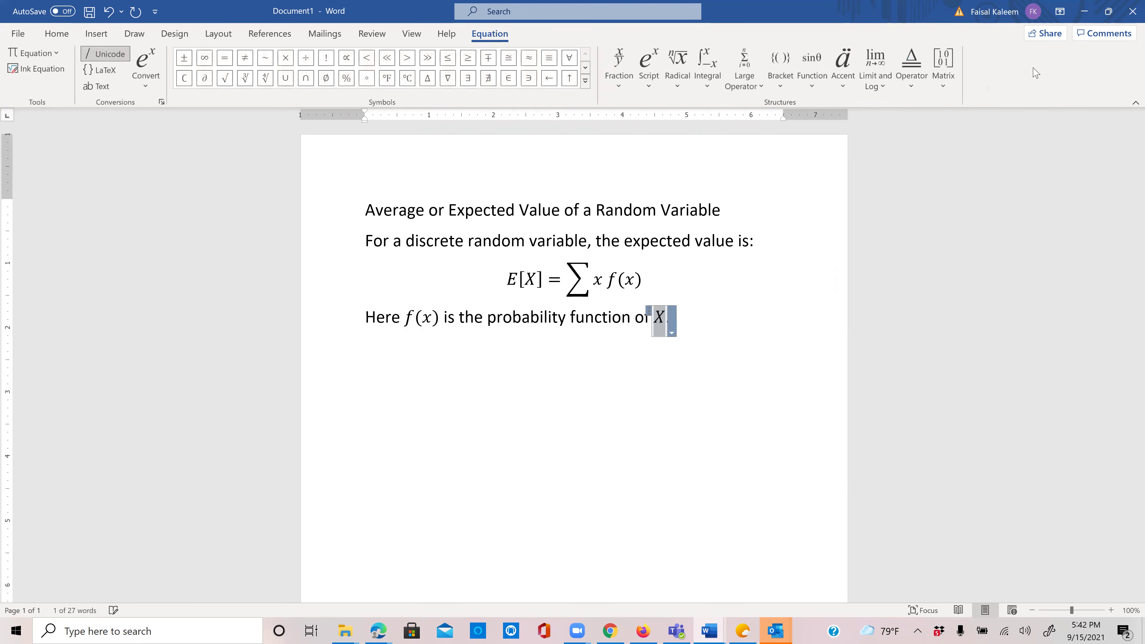
{"action": "left_click", "coordinate": [765, 304]}
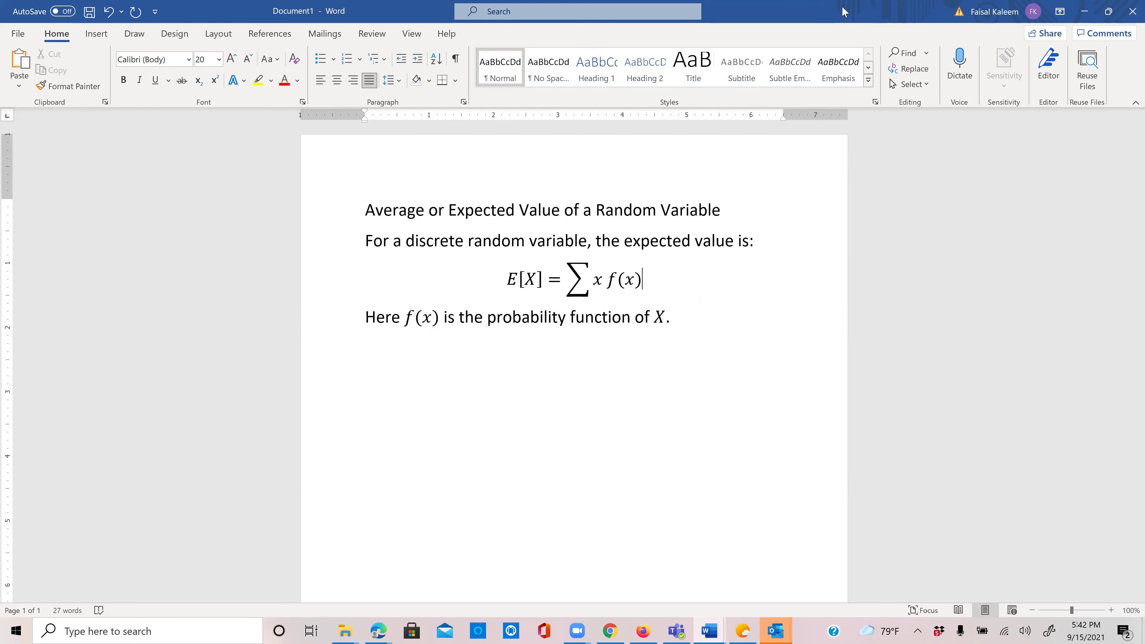
{"action": "key", "text": "super+Left"}
{"action": "left_click", "coordinate": [644, 129]}
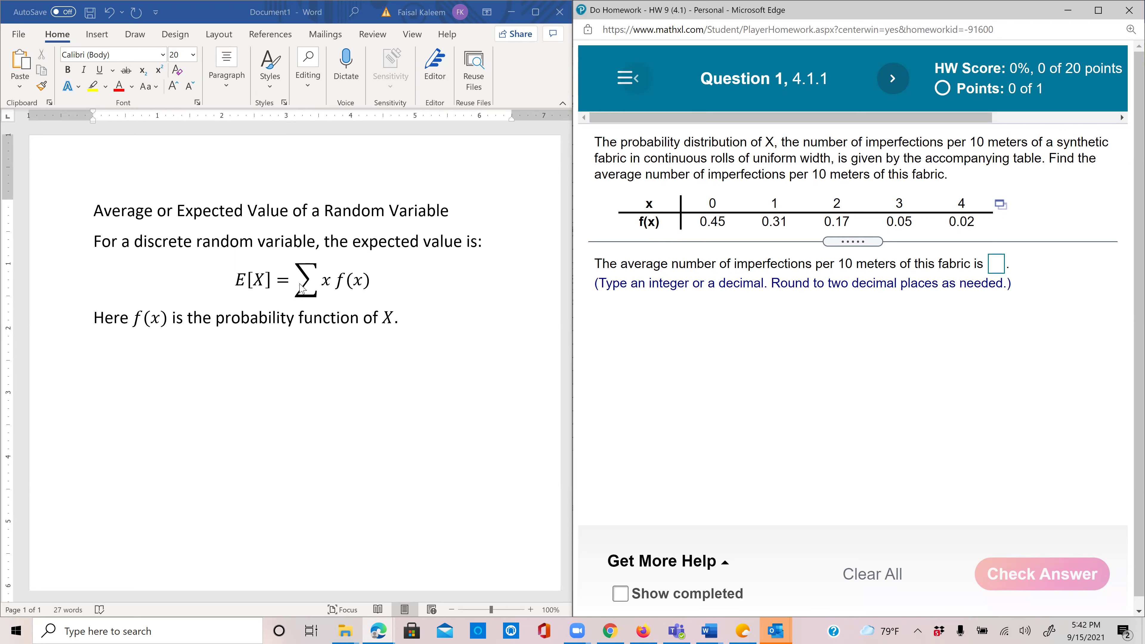
Step: Add an empty line after 'X.' at the end of the explanation sentence
{"action": "left_click", "coordinate": [412, 320]}
{"action": "key", "text": "Return"}
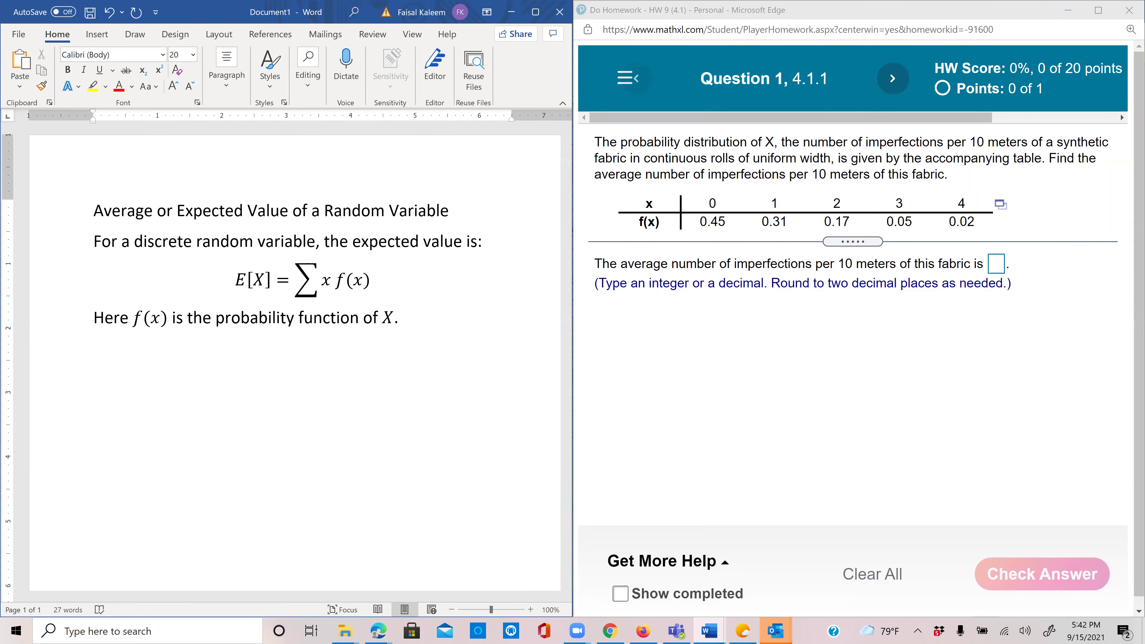
Step: Type 0(.45)+1(.31)+2(.17)+3(.05)+4(.02) = in Word and enter .88 in MathXL's answer box
{"action": "type", "text": "0(.45)+1(.31)+2(.17)"}
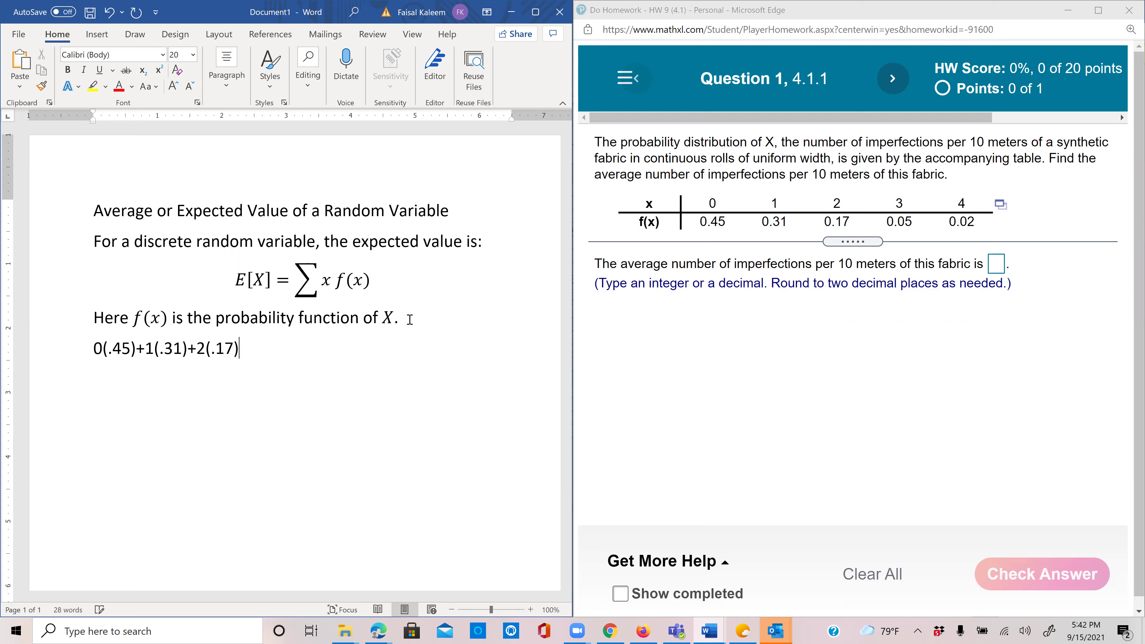
{"action": "type", "text": "+3(.05)+4(.02)"}
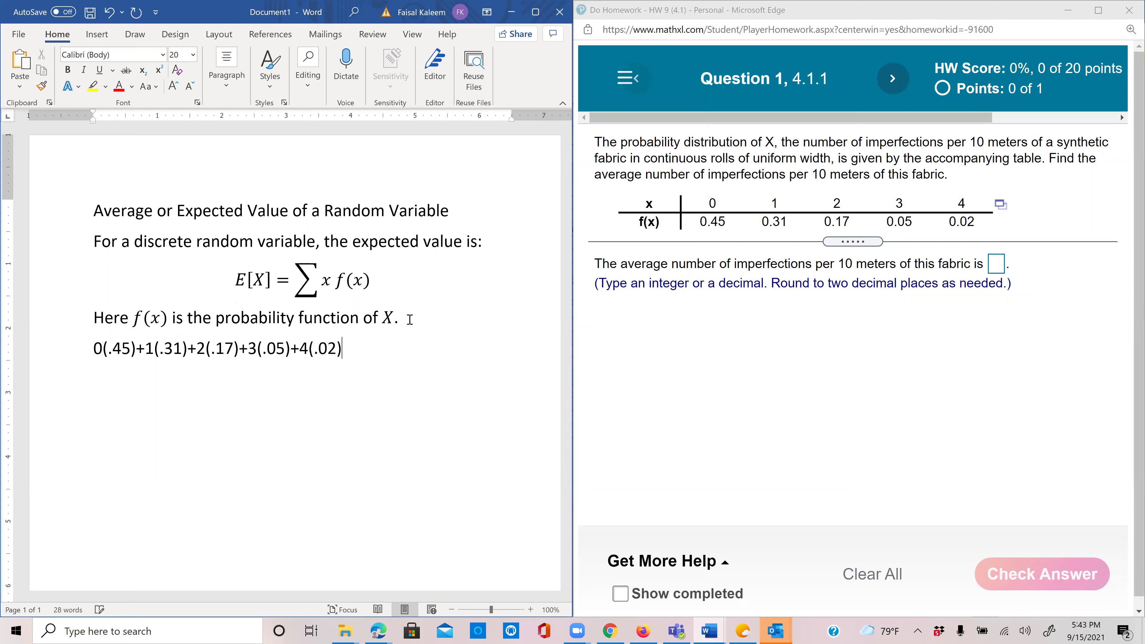
{"action": "type", "text": " ="}
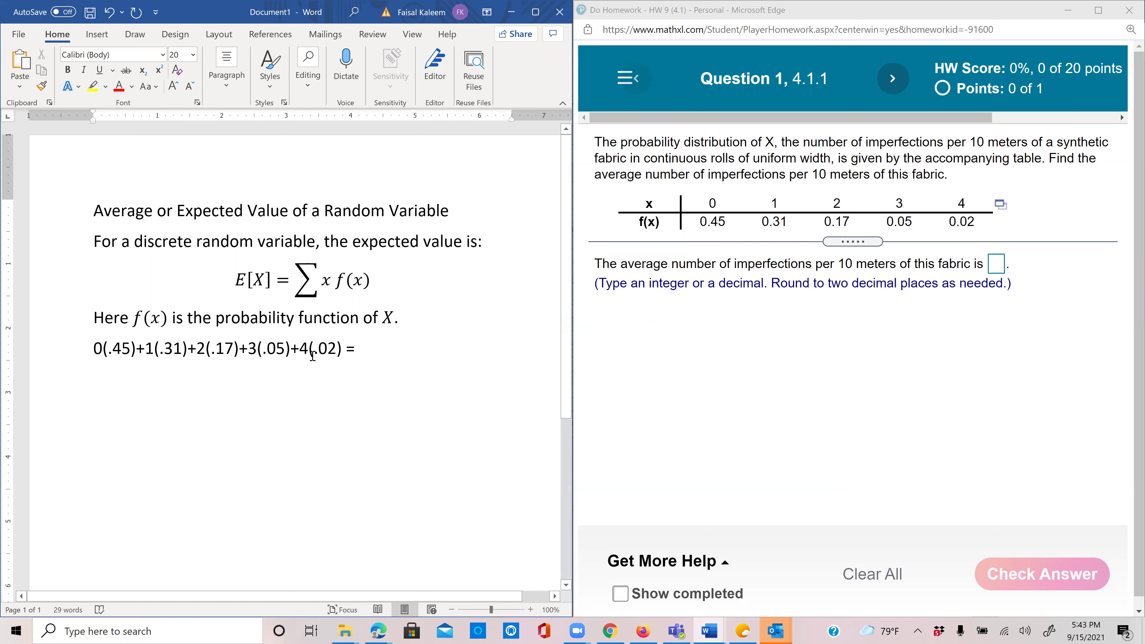
{"action": "left_click", "coordinate": [998, 266]}
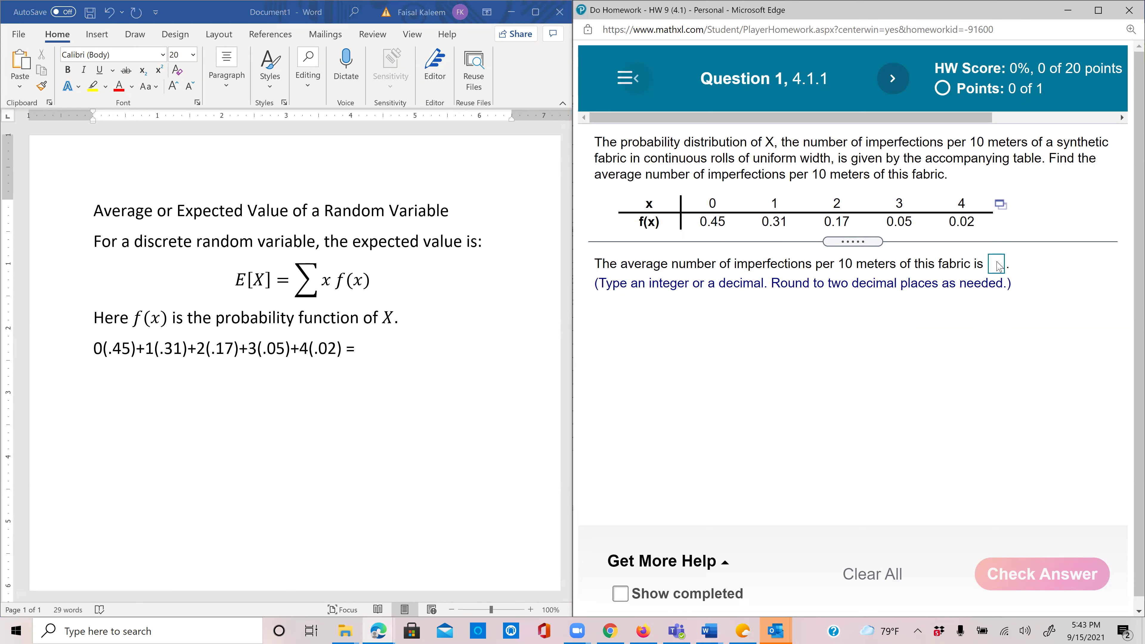
{"action": "left_click", "coordinate": [495, 341]}
{"action": "left_click", "coordinate": [998, 266]}
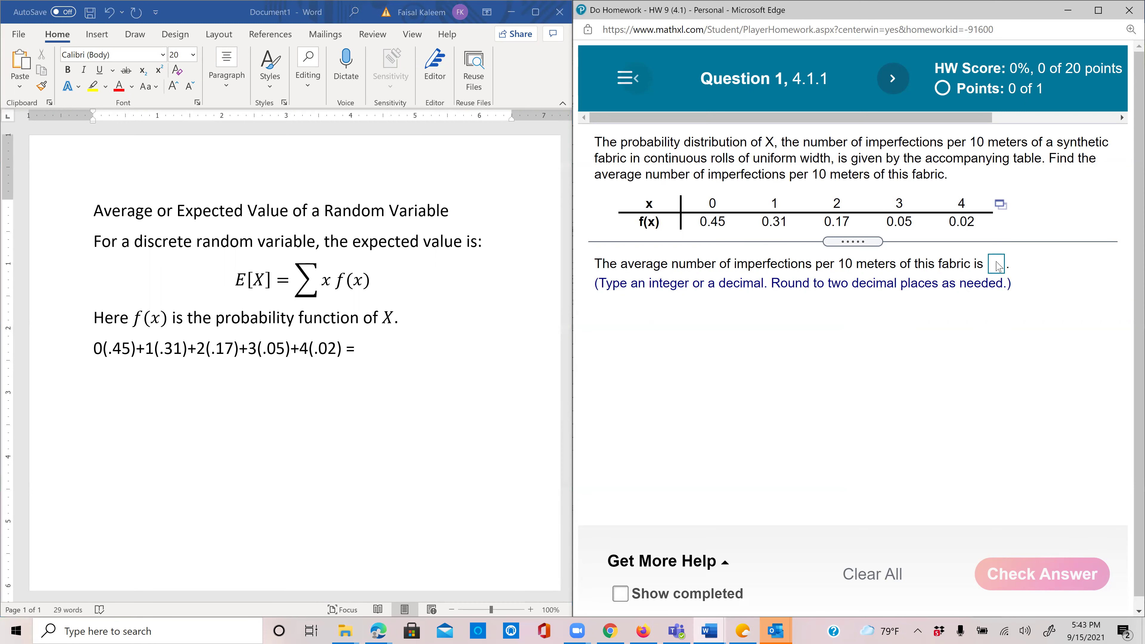
{"action": "type", "text": ".88"}
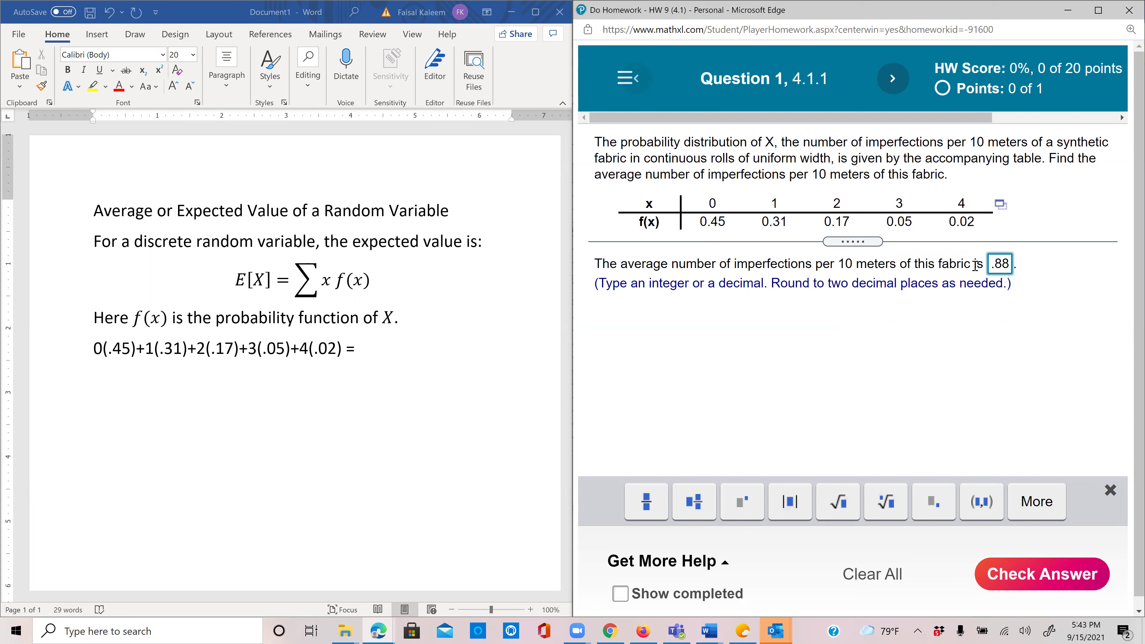
Step: Check the .88 answer and continue to Question 2 on the mean of X
{"action": "left_click", "coordinate": [1032, 590]}
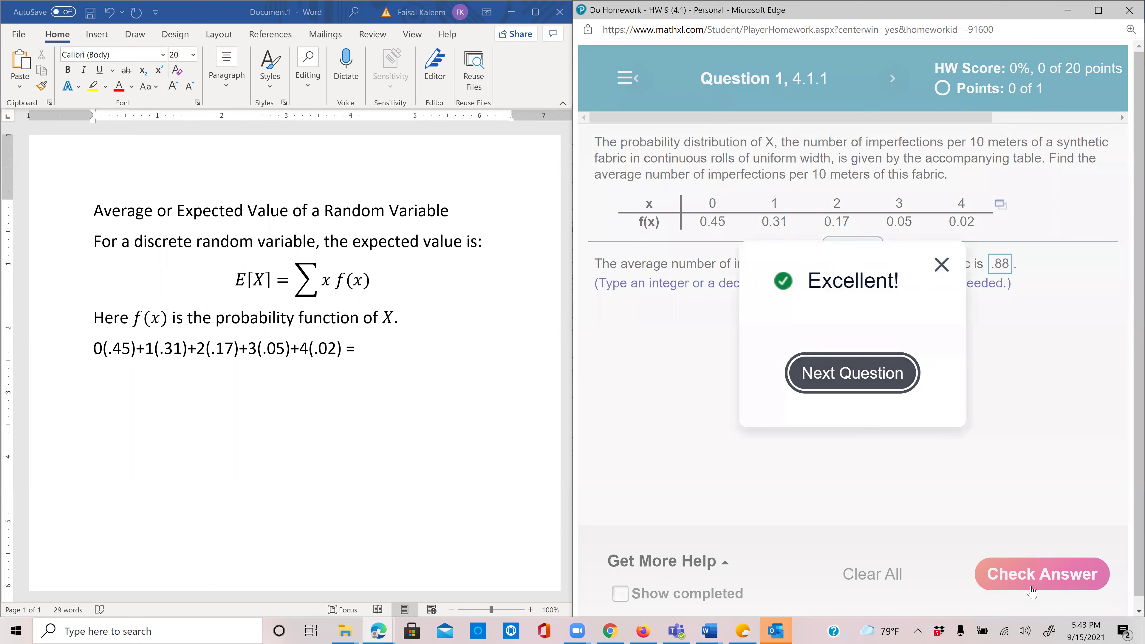
{"action": "left_click", "coordinate": [867, 374]}
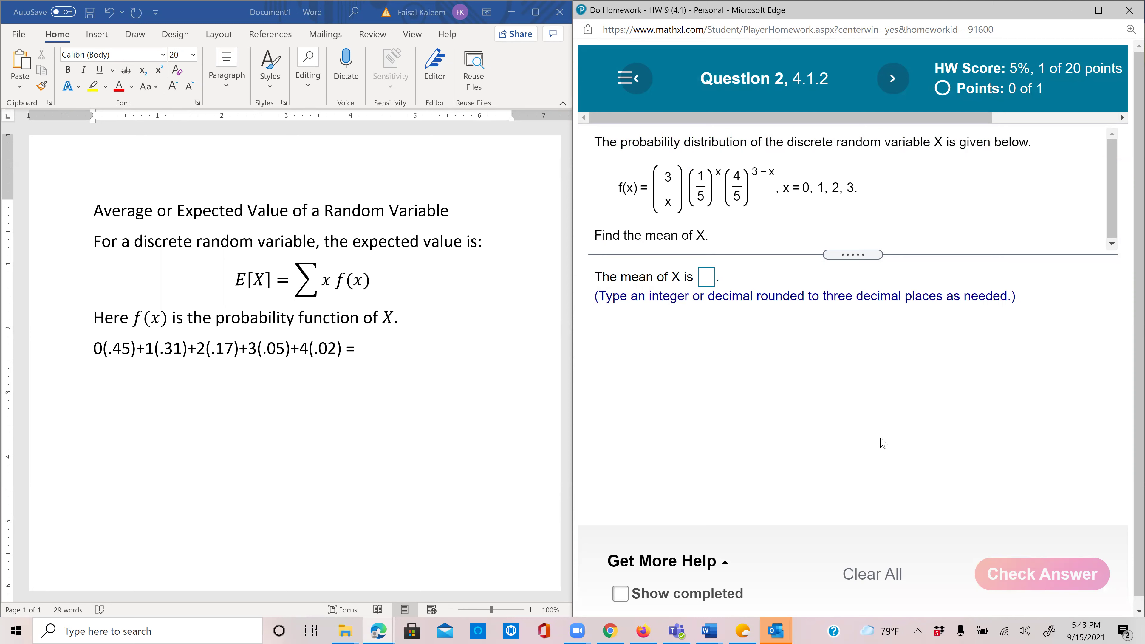
Step: Handwrite the x column with values 0 to 3 and an f(x) heading beside it
{"action": "mouse_move", "coordinate": [117, 393]}
{"action": "left_mouse_down"}
{"action": "mouse_move", "coordinate": [105, 412]}
{"action": "mouse_move", "coordinate": [118, 395]}
{"action": "mouse_move", "coordinate": [103, 381]}
{"action": "left_mouse_up"}
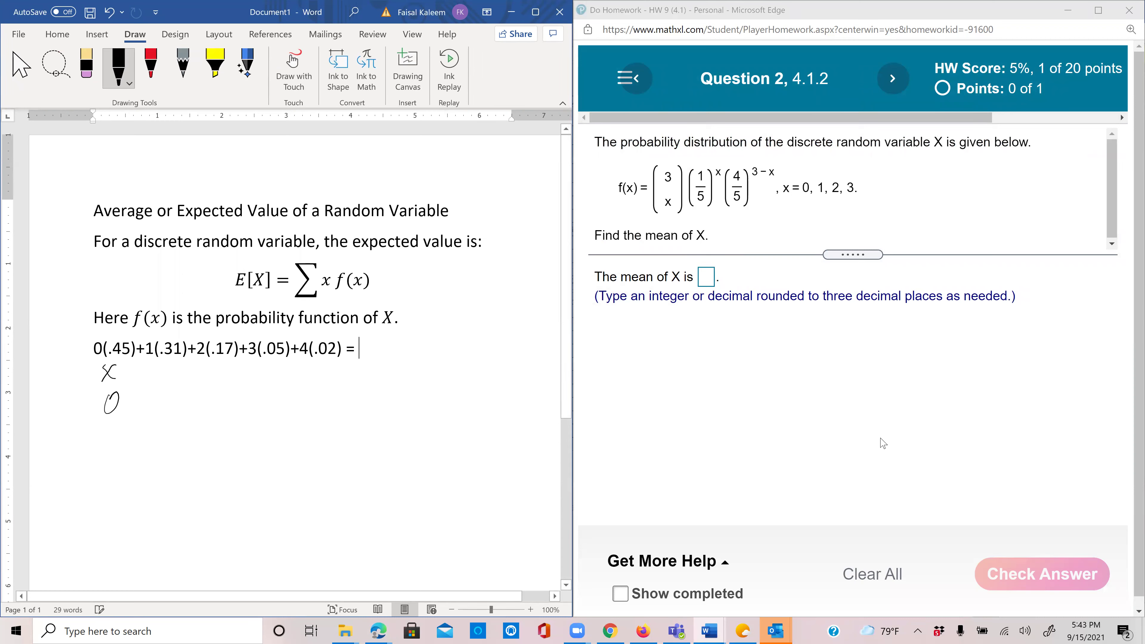
{"action": "mouse_move", "coordinate": [103, 488]}
{"action": "left_mouse_down"}
{"action": "mouse_move", "coordinate": [105, 503]}
{"action": "mouse_move", "coordinate": [119, 502]}
{"action": "mouse_move", "coordinate": [103, 555]}
{"action": "left_mouse_up"}
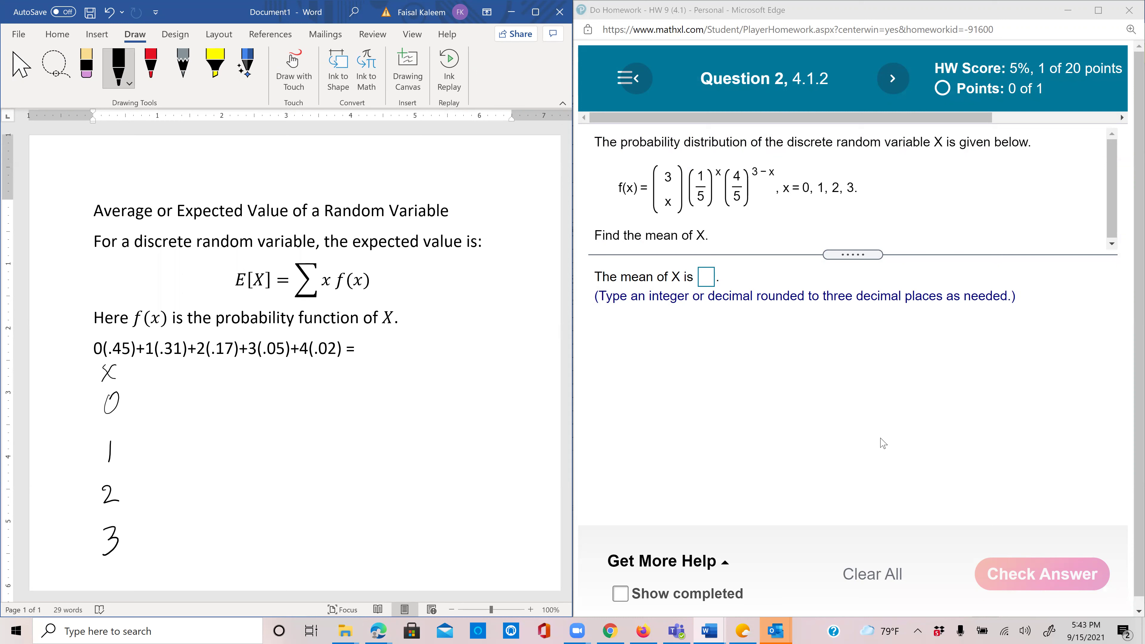
{"action": "mouse_move", "coordinate": [190, 362]}
{"action": "left_mouse_down"}
{"action": "mouse_move", "coordinate": [169, 384]}
{"action": "mouse_move", "coordinate": [210, 365]}
{"action": "mouse_move", "coordinate": [197, 380]}
{"action": "mouse_move", "coordinate": [210, 366]}
{"action": "mouse_move", "coordinate": [216, 385]}
{"action": "mouse_move", "coordinate": [190, 383]}
{"action": "left_mouse_up"}
Step: Ink the binomial working for f(0) and write its value 64/125 in the table
{"action": "left_click_drag", "start_coordinate": [387, 371], "coordinate": [379, 399]}
{"action": "left_click_drag", "start_coordinate": [369, 385], "coordinate": [401, 383]}
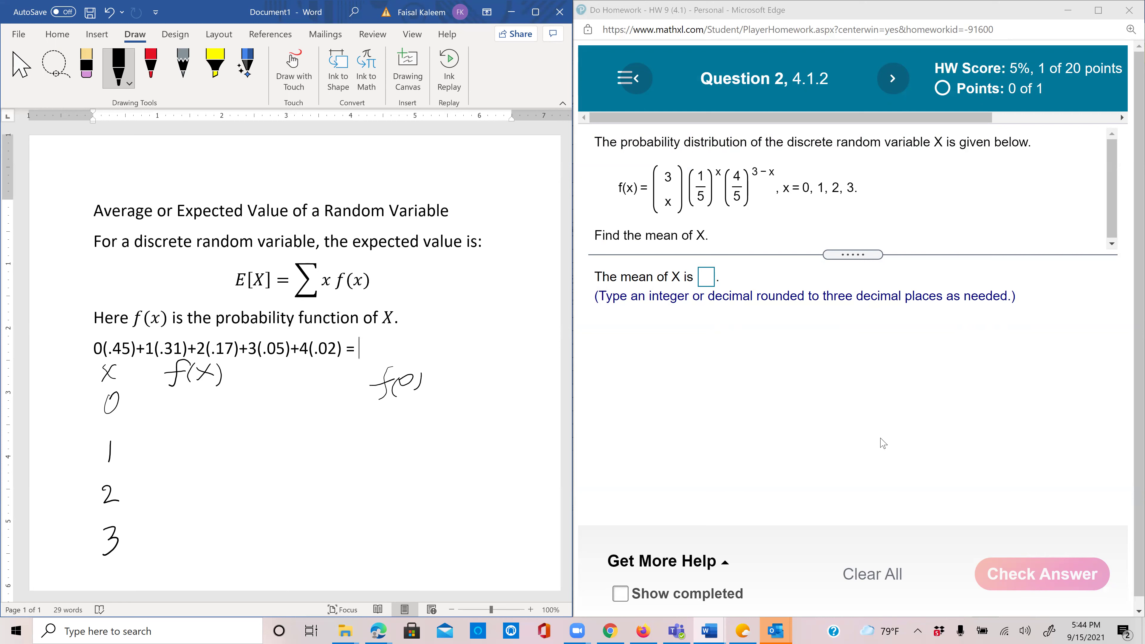
{"action": "mouse_move", "coordinate": [447, 377]}
{"action": "left_mouse_down"}
{"action": "mouse_move", "coordinate": [456, 405]}
{"action": "mouse_move", "coordinate": [441, 380]}
{"action": "mouse_move", "coordinate": [439, 412]}
{"action": "mouse_move", "coordinate": [471, 421]}
{"action": "mouse_move", "coordinate": [487, 373]}
{"action": "mouse_move", "coordinate": [485, 414]}
{"action": "left_mouse_up"}
{"action": "mouse_move", "coordinate": [482, 393]}
{"action": "left_mouse_down"}
{"action": "mouse_move", "coordinate": [493, 393]}
{"action": "mouse_move", "coordinate": [478, 417]}
{"action": "mouse_move", "coordinate": [509, 405]}
{"action": "mouse_move", "coordinate": [497, 420]}
{"action": "left_mouse_up"}
{"action": "left_click_drag", "start_coordinate": [504, 363], "coordinate": [506, 364]}
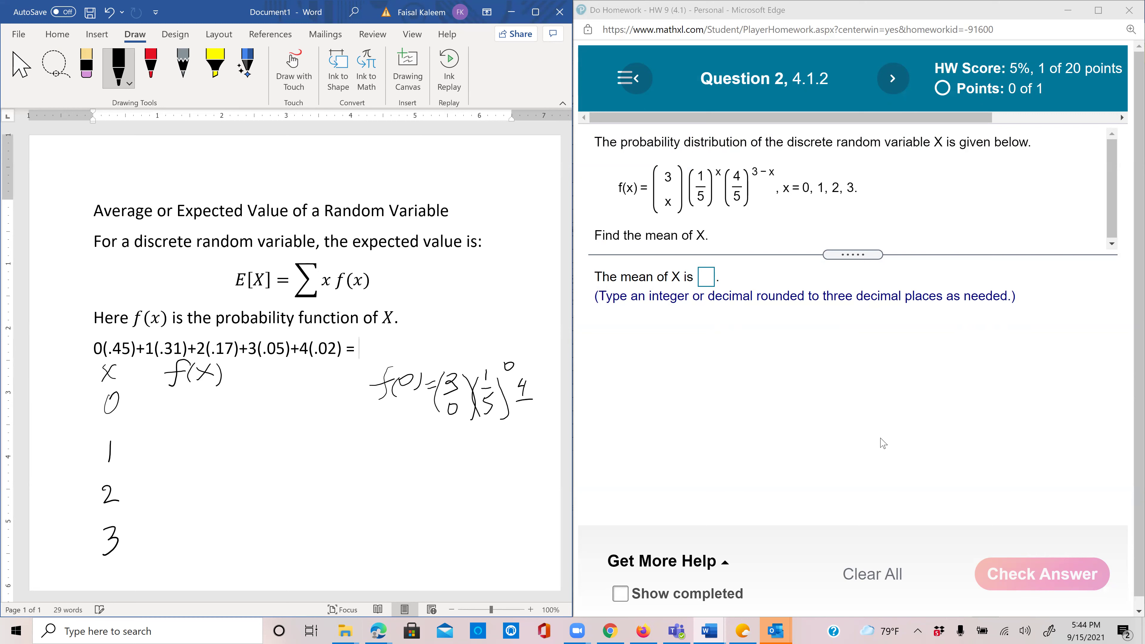
{"action": "mouse_move", "coordinate": [539, 383]}
{"action": "left_mouse_down"}
{"action": "mouse_move", "coordinate": [538, 430]}
{"action": "mouse_move", "coordinate": [511, 419]}
{"action": "left_mouse_up"}
{"action": "mouse_move", "coordinate": [535, 361]}
{"action": "left_mouse_down"}
{"action": "mouse_move", "coordinate": [534, 377]}
{"action": "mouse_move", "coordinate": [552, 365]}
{"action": "left_mouse_up"}
{"action": "mouse_move", "coordinate": [179, 391]}
{"action": "left_mouse_down"}
{"action": "mouse_move", "coordinate": [171, 409]}
{"action": "mouse_move", "coordinate": [194, 401]}
{"action": "mouse_move", "coordinate": [187, 413]}
{"action": "left_mouse_up"}
{"action": "mouse_move", "coordinate": [205, 393]}
{"action": "left_mouse_down"}
{"action": "mouse_move", "coordinate": [191, 418]}
{"action": "mouse_move", "coordinate": [208, 415]}
{"action": "left_mouse_up"}
{"action": "left_click_drag", "start_coordinate": [214, 403], "coordinate": [224, 414]}
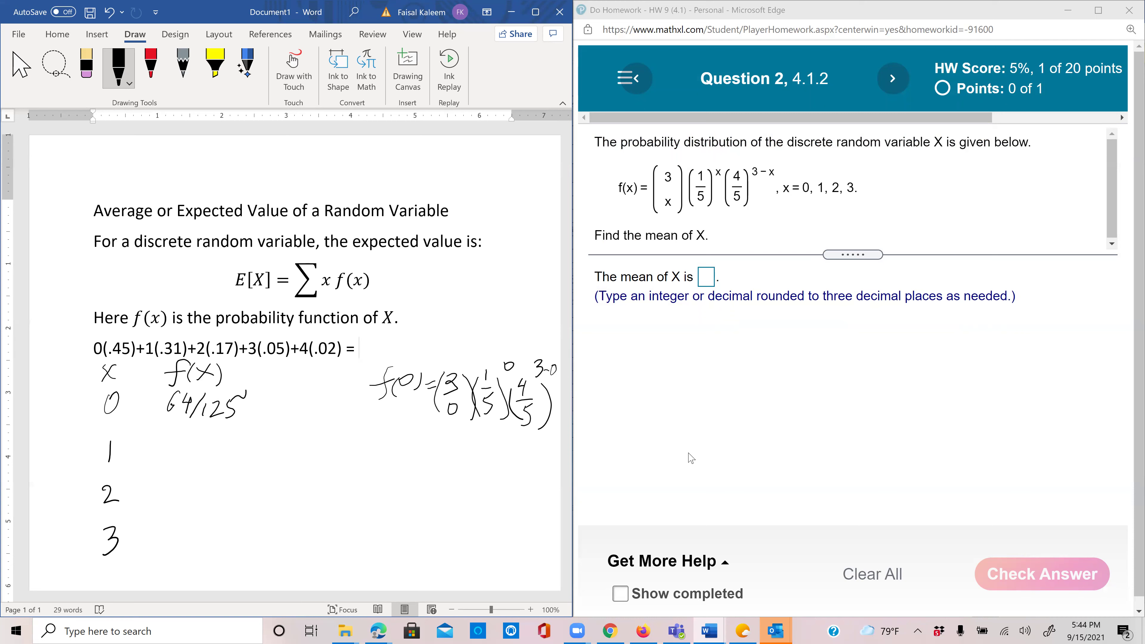
Step: Begin inking the f(1) binomial with the bracketed 1/5 and 4/5 factors
{"action": "left_click_drag", "start_coordinate": [401, 427], "coordinate": [399, 442]}
{"action": "left_click_drag", "start_coordinate": [436, 441], "coordinate": [453, 449]}
{"action": "mouse_move", "coordinate": [456, 437]}
{"action": "left_mouse_down"}
{"action": "mouse_move", "coordinate": [457, 470]}
{"action": "mouse_move", "coordinate": [432, 461]}
{"action": "mouse_move", "coordinate": [491, 441]}
{"action": "left_mouse_up"}
{"action": "mouse_move", "coordinate": [490, 434]}
{"action": "left_mouse_down"}
{"action": "mouse_move", "coordinate": [487, 472]}
{"action": "mouse_move", "coordinate": [507, 452]}
{"action": "mouse_move", "coordinate": [496, 473]}
{"action": "mouse_move", "coordinate": [482, 454]}
{"action": "mouse_move", "coordinate": [483, 468]}
{"action": "mouse_move", "coordinate": [507, 446]}
{"action": "left_mouse_up"}
Step: Add the 3−1 exponent to the f(1) working and write f(1) = 48/125
{"action": "left_click_drag", "start_coordinate": [521, 437], "coordinate": [529, 437]}
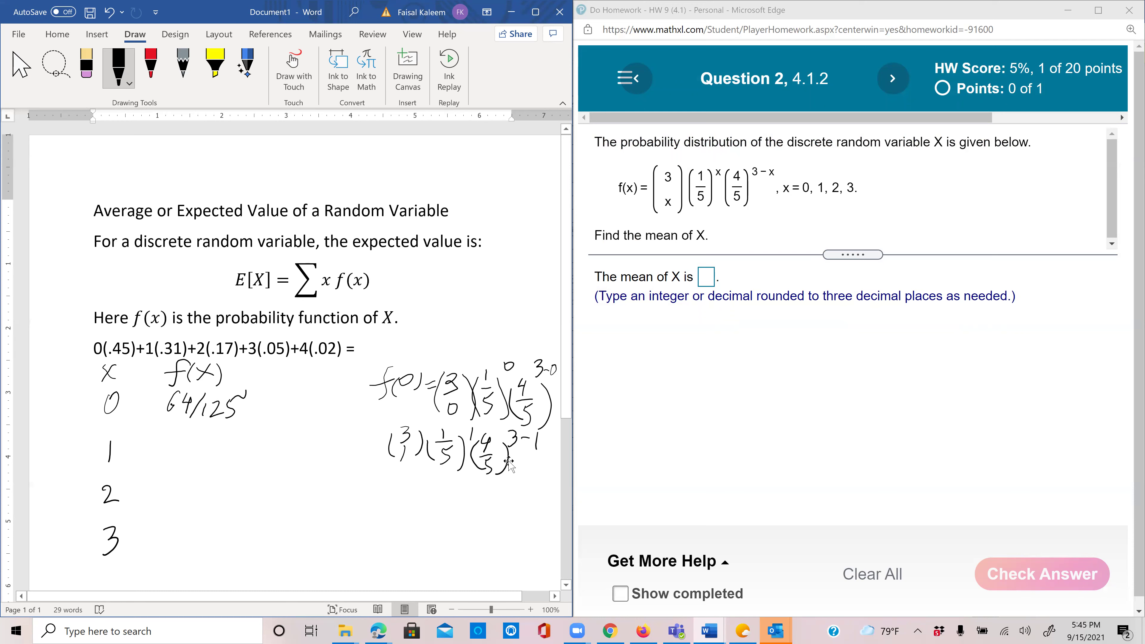
{"action": "left_click_drag", "start_coordinate": [176, 431], "coordinate": [186, 450]}
{"action": "left_click_drag", "start_coordinate": [199, 433], "coordinate": [202, 453]}
{"action": "mouse_move", "coordinate": [221, 430]}
{"action": "left_mouse_down"}
{"action": "mouse_move", "coordinate": [210, 457]}
{"action": "mouse_move", "coordinate": [238, 443]}
{"action": "mouse_move", "coordinate": [242, 456]}
{"action": "mouse_move", "coordinate": [248, 442]}
{"action": "mouse_move", "coordinate": [250, 457]}
{"action": "mouse_move", "coordinate": [268, 434]}
{"action": "left_mouse_up"}
Step: Ink the f(2) binomial with 1/5 squared and 4/5 to the 3−2, and write 12/125
{"action": "mouse_move", "coordinate": [391, 474]}
{"action": "left_mouse_down"}
{"action": "mouse_move", "coordinate": [404, 508]}
{"action": "mouse_move", "coordinate": [409, 482]}
{"action": "mouse_move", "coordinate": [401, 516]}
{"action": "mouse_move", "coordinate": [379, 481]}
{"action": "mouse_move", "coordinate": [380, 515]}
{"action": "left_mouse_up"}
{"action": "mouse_move", "coordinate": [440, 489]}
{"action": "left_mouse_down"}
{"action": "mouse_move", "coordinate": [440, 525]}
{"action": "mouse_move", "coordinate": [425, 518]}
{"action": "left_mouse_up"}
{"action": "left_click_drag", "start_coordinate": [455, 484], "coordinate": [487, 494]}
{"action": "left_click_drag", "start_coordinate": [483, 488], "coordinate": [480, 534]}
{"action": "mouse_move", "coordinate": [481, 516]}
{"action": "left_mouse_down"}
{"action": "mouse_move", "coordinate": [495, 511]}
{"action": "mouse_move", "coordinate": [494, 532]}
{"action": "left_mouse_up"}
{"action": "left_click_drag", "start_coordinate": [472, 494], "coordinate": [474, 538]}
{"action": "mouse_move", "coordinate": [505, 479]}
{"action": "left_mouse_down"}
{"action": "mouse_move", "coordinate": [505, 489]}
{"action": "mouse_move", "coordinate": [543, 494]}
{"action": "left_mouse_up"}
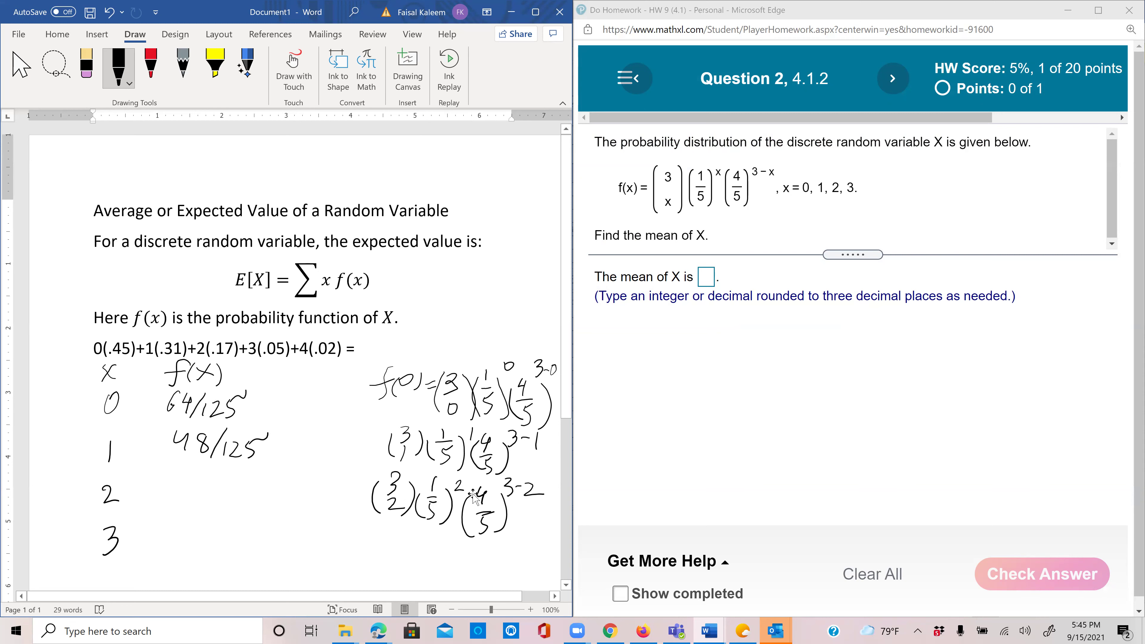
{"action": "mouse_move", "coordinate": [183, 482]}
{"action": "left_mouse_down"}
{"action": "mouse_move", "coordinate": [218, 485]}
{"action": "mouse_move", "coordinate": [208, 503]}
{"action": "mouse_move", "coordinate": [221, 501]}
{"action": "mouse_move", "coordinate": [247, 500]}
{"action": "left_mouse_up"}
{"action": "left_click_drag", "start_coordinate": [250, 487], "coordinate": [252, 506]}
{"action": "left_click_drag", "start_coordinate": [250, 487], "coordinate": [258, 486]}
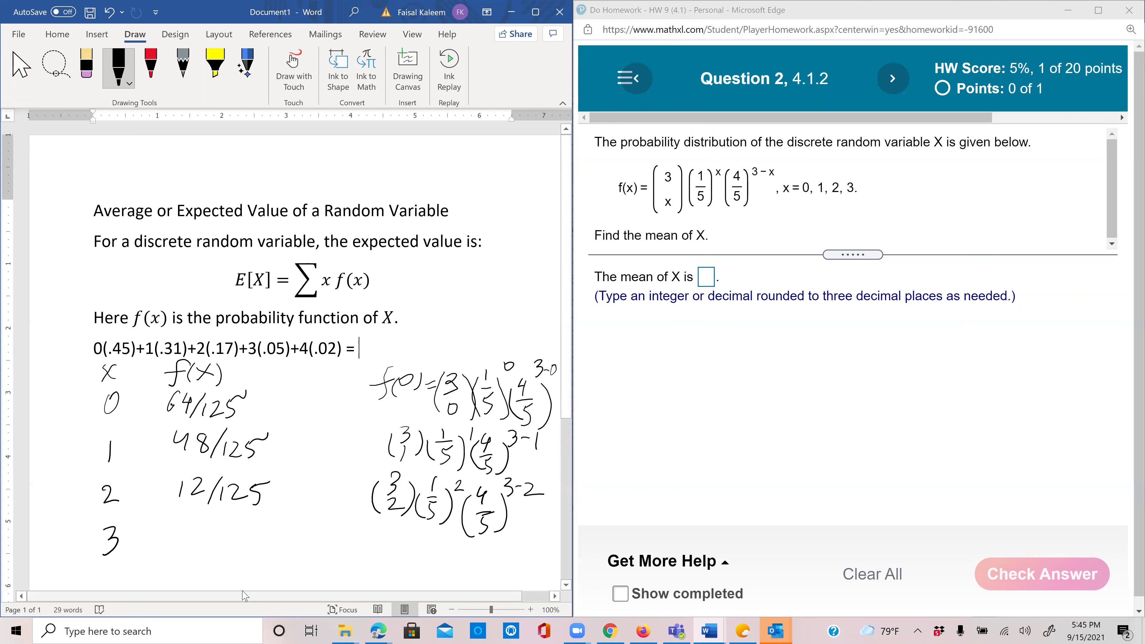
Step: Ink the f(3) binomial expression and write its value 1/125 beside x = 3
{"action": "left_click_drag", "start_coordinate": [368, 536], "coordinate": [365, 572]}
{"action": "mouse_move", "coordinate": [390, 531]}
{"action": "left_mouse_down"}
{"action": "mouse_move", "coordinate": [390, 570]}
{"action": "mouse_move", "coordinate": [404, 568]}
{"action": "mouse_move", "coordinate": [362, 565]}
{"action": "mouse_move", "coordinate": [438, 552]}
{"action": "left_mouse_up"}
{"action": "mouse_move", "coordinate": [426, 557]}
{"action": "left_mouse_down"}
{"action": "mouse_move", "coordinate": [449, 557]}
{"action": "mouse_move", "coordinate": [433, 577]}
{"action": "mouse_move", "coordinate": [447, 581]}
{"action": "mouse_move", "coordinate": [417, 582]}
{"action": "left_mouse_up"}
{"action": "mouse_move", "coordinate": [462, 545]}
{"action": "left_mouse_down"}
{"action": "mouse_move", "coordinate": [464, 565]}
{"action": "mouse_move", "coordinate": [495, 560]}
{"action": "mouse_move", "coordinate": [488, 584]}
{"action": "left_mouse_up"}
{"action": "left_click_drag", "start_coordinate": [488, 573], "coordinate": [502, 581]}
{"action": "left_click_drag", "start_coordinate": [482, 557], "coordinate": [479, 581]}
{"action": "mouse_move", "coordinate": [516, 539]}
{"action": "left_mouse_down"}
{"action": "mouse_move", "coordinate": [516, 560]}
{"action": "mouse_move", "coordinate": [533, 545]}
{"action": "mouse_move", "coordinate": [536, 559]}
{"action": "left_mouse_up"}
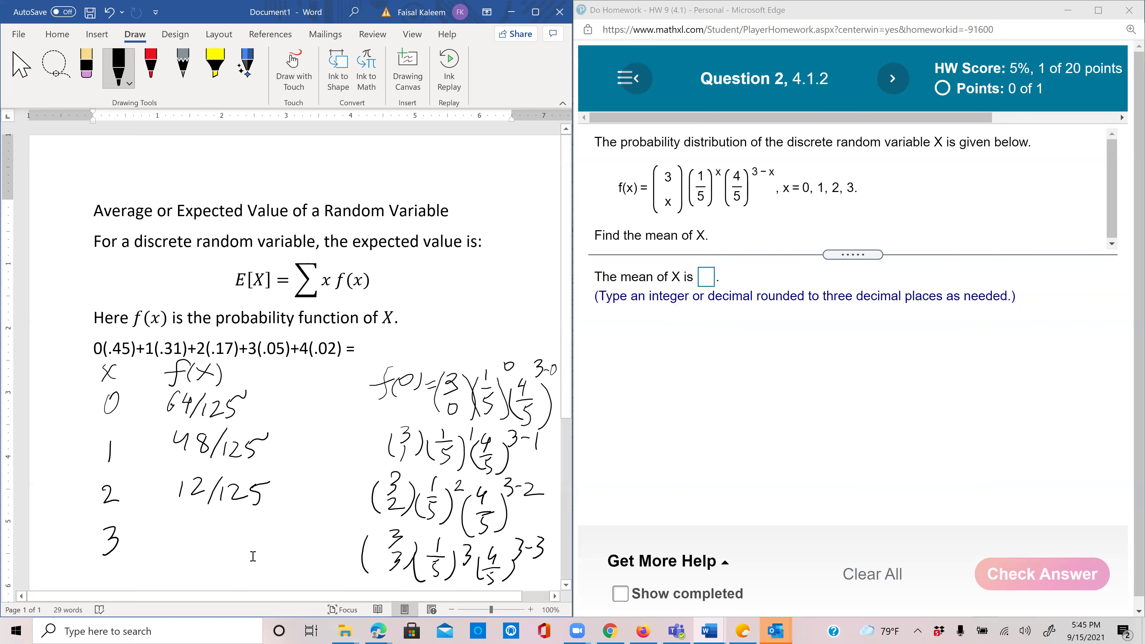
{"action": "left_click", "coordinate": [194, 537]}
{"action": "left_click_drag", "start_coordinate": [178, 526], "coordinate": [180, 546]}
{"action": "left_click_drag", "start_coordinate": [204, 525], "coordinate": [187, 558]}
{"action": "mouse_move", "coordinate": [208, 534]}
{"action": "left_mouse_down"}
{"action": "mouse_move", "coordinate": [208, 558]}
{"action": "mouse_move", "coordinate": [226, 541]}
{"action": "mouse_move", "coordinate": [240, 553]}
{"action": "mouse_move", "coordinate": [264, 525]}
{"action": "left_mouse_up"}
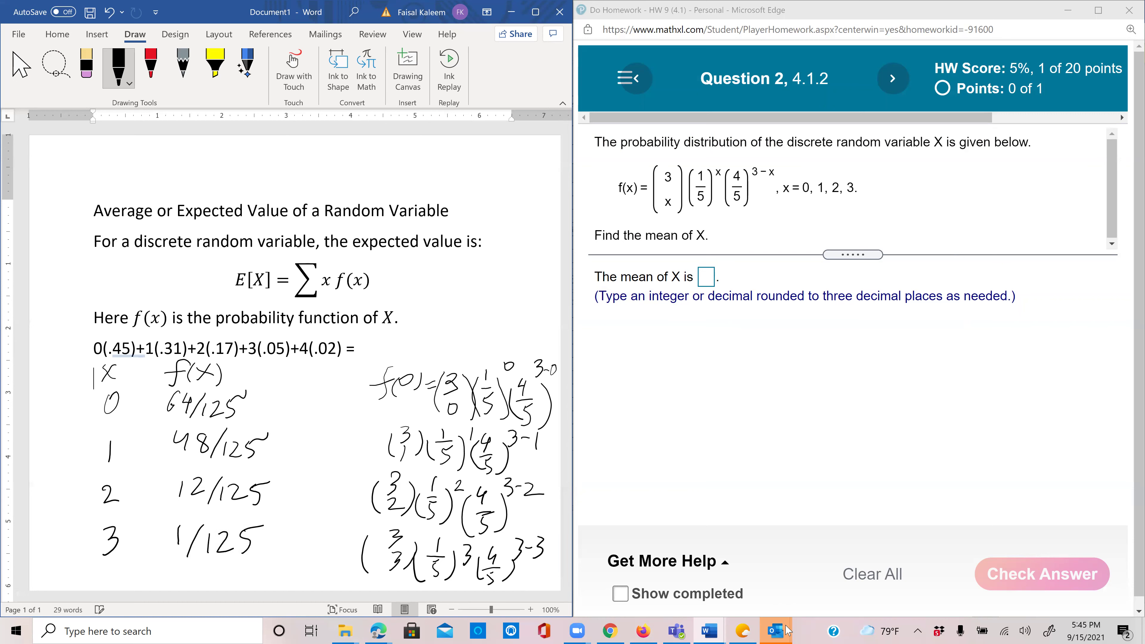
Step: Below the table, handwrite the first mean terms 0(64/125) + 1(48/125) +
{"action": "scroll", "coordinate": [370, 381], "scroll_direction": "down", "scroll_amount": 3}
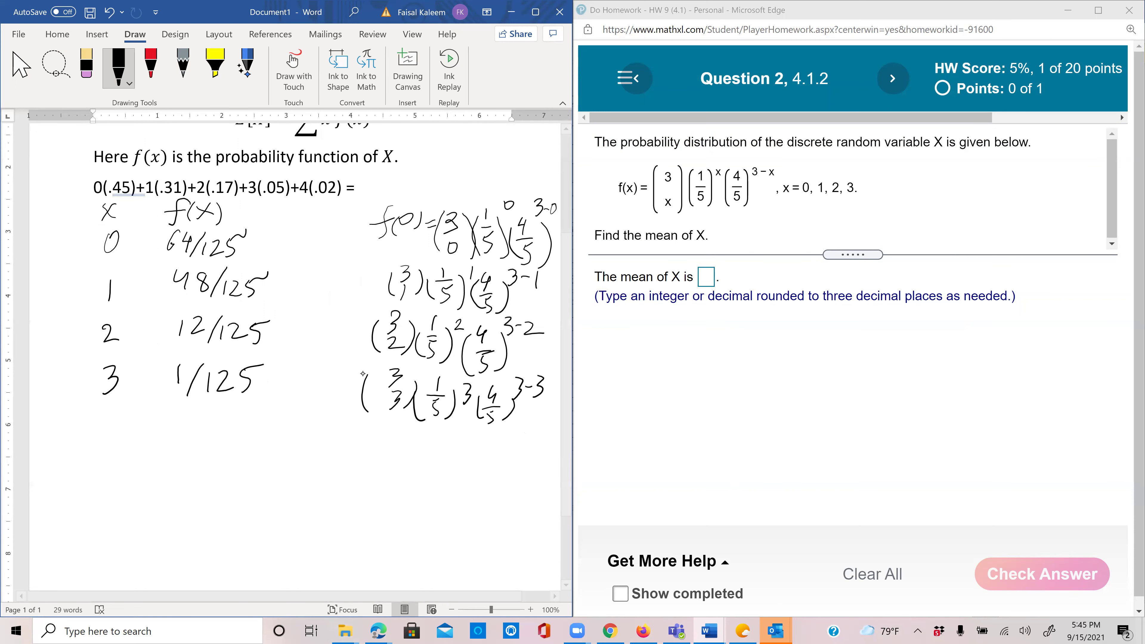
{"action": "left_click_drag", "start_coordinate": [65, 454], "coordinate": [81, 496]}
{"action": "mouse_move", "coordinate": [109, 441]}
{"action": "left_mouse_down"}
{"action": "mouse_move", "coordinate": [120, 468]}
{"action": "mouse_move", "coordinate": [142, 471]}
{"action": "mouse_move", "coordinate": [119, 500]}
{"action": "mouse_move", "coordinate": [158, 492]}
{"action": "mouse_move", "coordinate": [151, 502]}
{"action": "mouse_move", "coordinate": [165, 481]}
{"action": "left_mouse_up"}
{"action": "mouse_move", "coordinate": [164, 449]}
{"action": "left_mouse_down"}
{"action": "mouse_move", "coordinate": [182, 501]}
{"action": "mouse_move", "coordinate": [230, 469]}
{"action": "mouse_move", "coordinate": [212, 484]}
{"action": "left_mouse_up"}
{"action": "mouse_move", "coordinate": [236, 456]}
{"action": "left_mouse_down"}
{"action": "mouse_move", "coordinate": [211, 484]}
{"action": "mouse_move", "coordinate": [258, 456]}
{"action": "mouse_move", "coordinate": [267, 502]}
{"action": "left_mouse_up"}
{"action": "mouse_move", "coordinate": [278, 442]}
{"action": "left_mouse_down"}
{"action": "mouse_move", "coordinate": [292, 451]}
{"action": "mouse_move", "coordinate": [286, 466]}
{"action": "mouse_move", "coordinate": [298, 451]}
{"action": "mouse_move", "coordinate": [311, 466]}
{"action": "mouse_move", "coordinate": [287, 495]}
{"action": "left_mouse_up"}
{"action": "mouse_move", "coordinate": [295, 485]}
{"action": "left_mouse_down"}
{"action": "mouse_move", "coordinate": [299, 495]}
{"action": "mouse_move", "coordinate": [326, 477]}
{"action": "mouse_move", "coordinate": [336, 496]}
{"action": "mouse_move", "coordinate": [360, 461]}
{"action": "left_mouse_up"}
{"action": "mouse_move", "coordinate": [352, 454]}
{"action": "left_mouse_down"}
{"action": "mouse_move", "coordinate": [353, 472]}
{"action": "mouse_move", "coordinate": [381, 464]}
{"action": "mouse_move", "coordinate": [391, 494]}
{"action": "mouse_move", "coordinate": [419, 469]}
{"action": "mouse_move", "coordinate": [398, 495]}
{"action": "left_mouse_up"}
Step: Complete the sum with the 2(12/125) and 3(1/125) terms
{"action": "mouse_move", "coordinate": [404, 484]}
{"action": "left_mouse_down"}
{"action": "mouse_move", "coordinate": [416, 497]}
{"action": "mouse_move", "coordinate": [417, 483]}
{"action": "left_mouse_up"}
{"action": "left_click_drag", "start_coordinate": [417, 483], "coordinate": [426, 497]}
{"action": "mouse_move", "coordinate": [433, 447]}
{"action": "left_mouse_down"}
{"action": "mouse_move", "coordinate": [438, 495]}
{"action": "mouse_move", "coordinate": [460, 461]}
{"action": "left_mouse_up"}
{"action": "mouse_move", "coordinate": [452, 456]}
{"action": "left_mouse_down"}
{"action": "mouse_move", "coordinate": [451, 477]}
{"action": "mouse_move", "coordinate": [467, 471]}
{"action": "mouse_move", "coordinate": [490, 494]}
{"action": "left_mouse_up"}
{"action": "mouse_move", "coordinate": [505, 443]}
{"action": "left_mouse_down"}
{"action": "mouse_move", "coordinate": [519, 468]}
{"action": "mouse_move", "coordinate": [497, 493]}
{"action": "left_mouse_up"}
{"action": "left_click_drag", "start_coordinate": [507, 478], "coordinate": [518, 492]}
{"action": "mouse_move", "coordinate": [520, 478]}
{"action": "left_mouse_down"}
{"action": "mouse_move", "coordinate": [518, 495]}
{"action": "mouse_move", "coordinate": [536, 475]}
{"action": "left_mouse_up"}
{"action": "left_click_drag", "start_coordinate": [537, 443], "coordinate": [537, 500]}
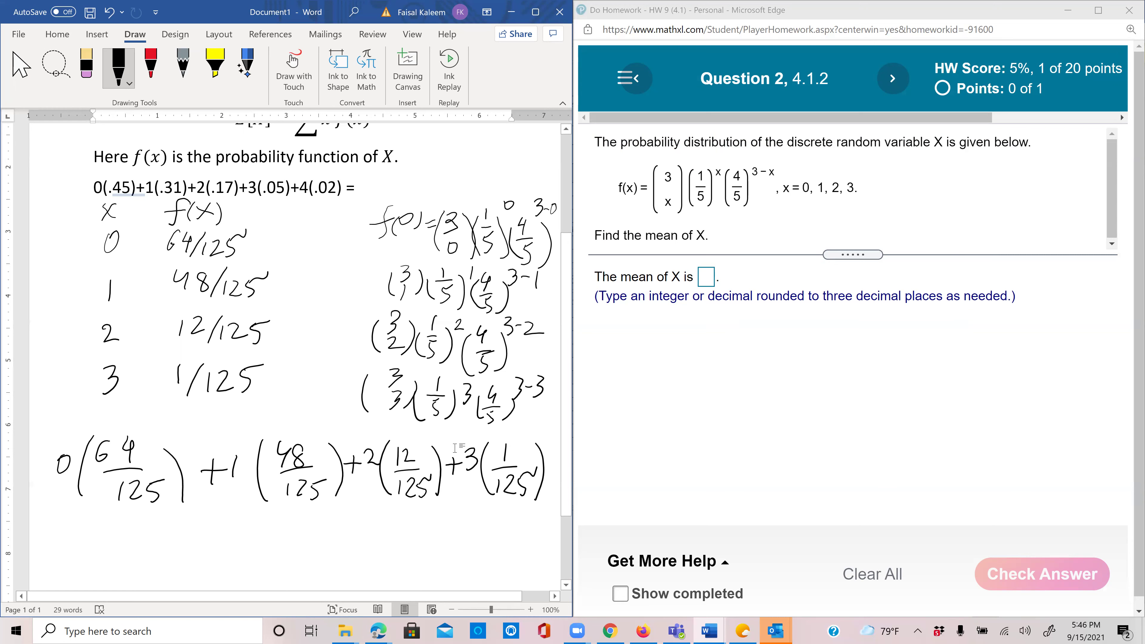
Step: Write the result 75/125 and reduce it to 3/5 followed by an equals sign
{"action": "left_click_drag", "start_coordinate": [236, 524], "coordinate": [259, 542]}
{"action": "left_click_drag", "start_coordinate": [269, 522], "coordinate": [296, 510]}
{"action": "mouse_move", "coordinate": [243, 558]}
{"action": "left_mouse_down"}
{"action": "mouse_move", "coordinate": [282, 545]}
{"action": "mouse_move", "coordinate": [254, 579]}
{"action": "mouse_move", "coordinate": [290, 584]}
{"action": "mouse_move", "coordinate": [311, 551]}
{"action": "mouse_move", "coordinate": [263, 530]}
{"action": "mouse_move", "coordinate": [242, 544]}
{"action": "left_mouse_up"}
{"action": "mouse_move", "coordinate": [307, 518]}
{"action": "left_mouse_down"}
{"action": "mouse_move", "coordinate": [297, 545]}
{"action": "mouse_move", "coordinate": [256, 574]}
{"action": "mouse_move", "coordinate": [314, 591]}
{"action": "mouse_move", "coordinate": [326, 564]}
{"action": "left_mouse_up"}
{"action": "mouse_move", "coordinate": [375, 517]}
{"action": "left_mouse_down"}
{"action": "mouse_move", "coordinate": [373, 544]}
{"action": "mouse_move", "coordinate": [400, 551]}
{"action": "left_mouse_up"}
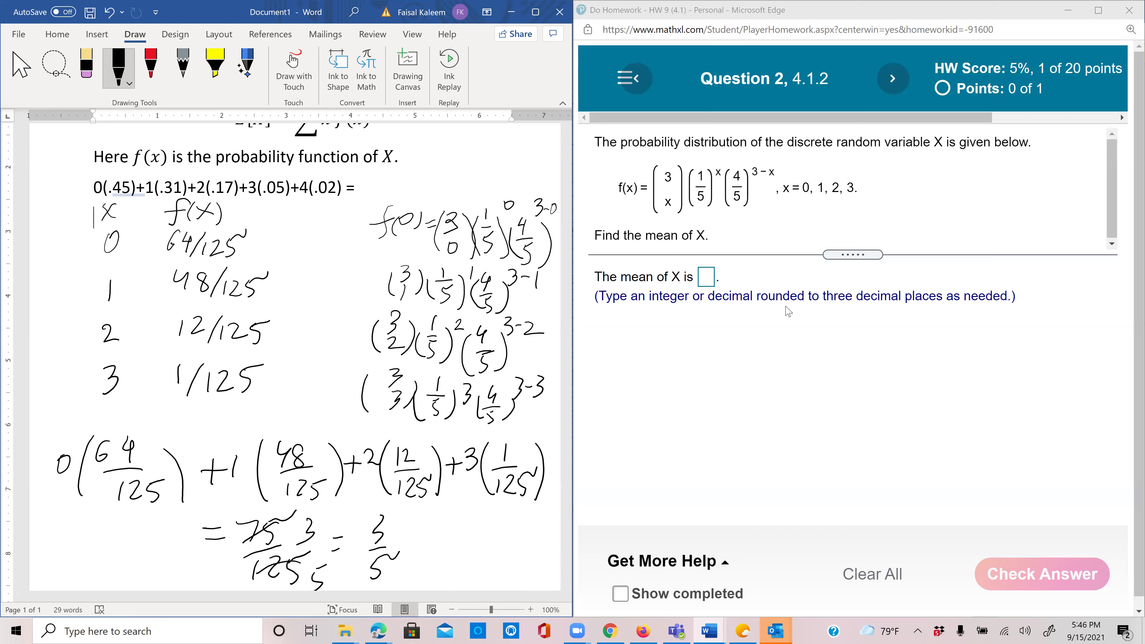
{"action": "left_click_drag", "start_coordinate": [419, 543], "coordinate": [445, 535]}
{"action": "left_click_drag", "start_coordinate": [432, 551], "coordinate": [483, 544]}
Step: Enter .6 as the mean, check it, and scroll through Question 3 on the biased coin
{"action": "left_click", "coordinate": [706, 279]}
{"action": "type", "text": ".6"}
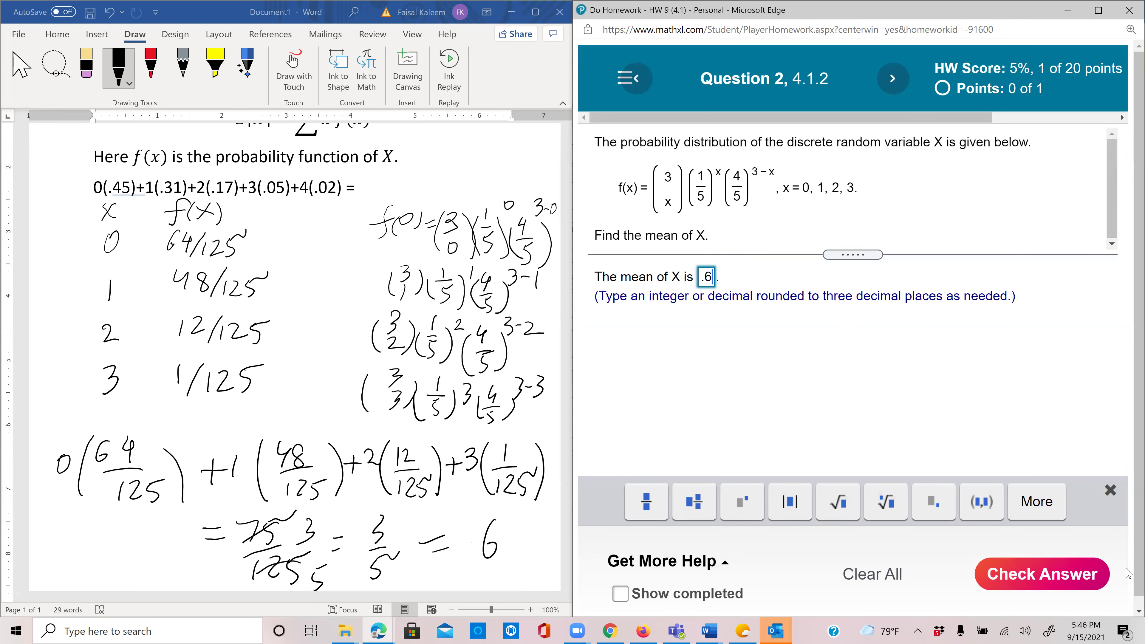
{"action": "left_click", "coordinate": [1105, 571]}
{"action": "left_click", "coordinate": [851, 370]}
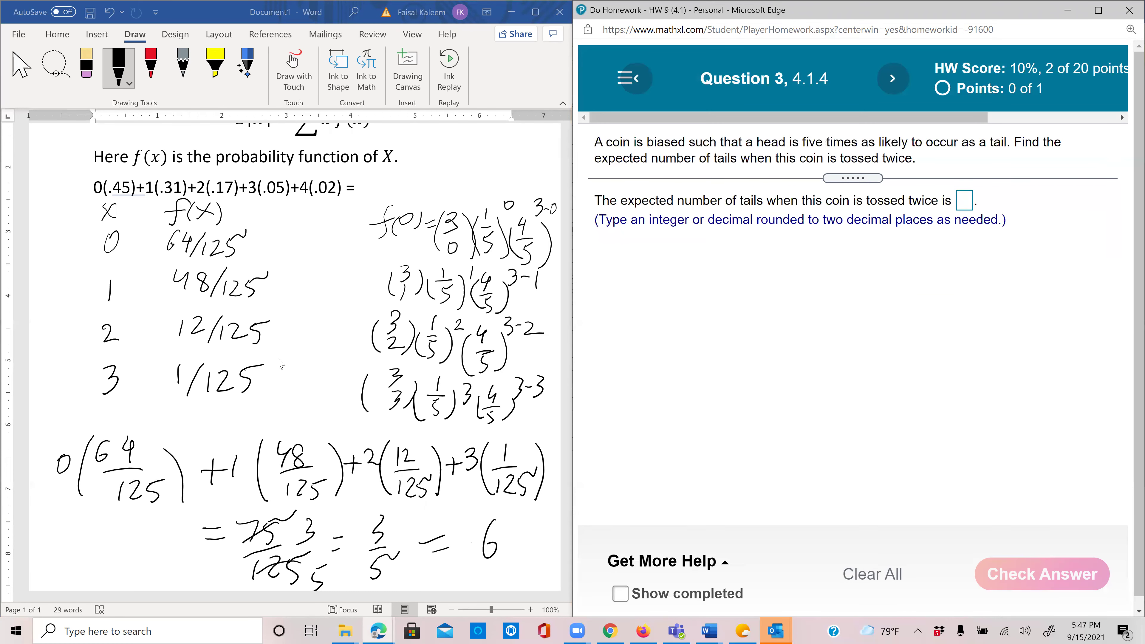
{"action": "scroll", "coordinate": [279, 356], "scroll_direction": "down", "scroll_amount": 3}
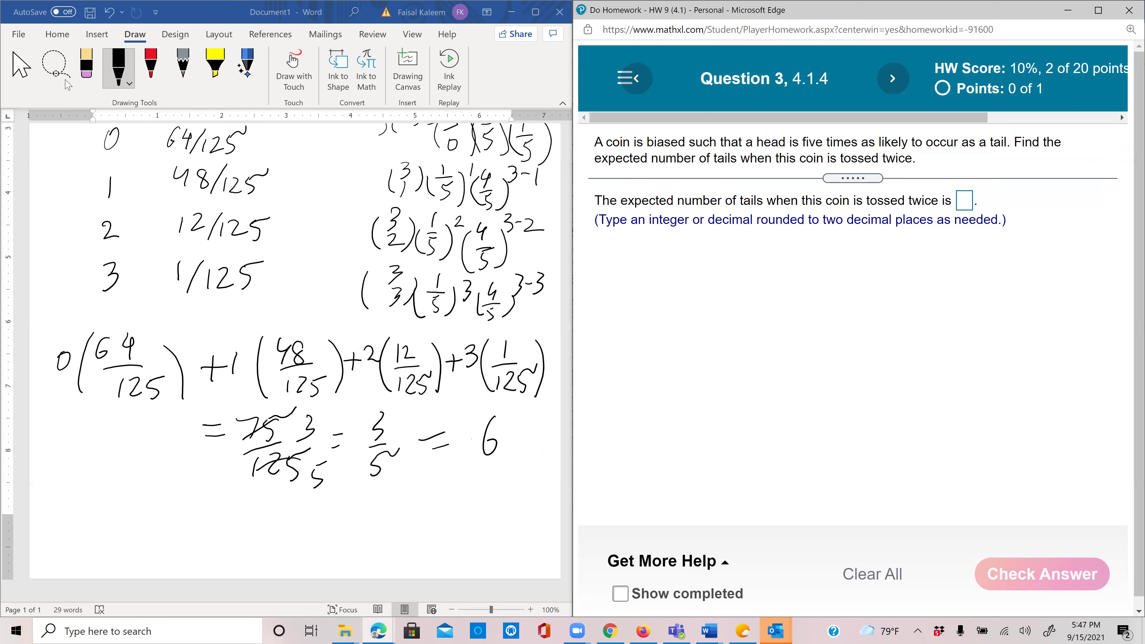
Step: Create a new blank Word document and snap it to the left half, with the MathXL homework on the right
{"action": "left_click", "coordinate": [20, 34]}
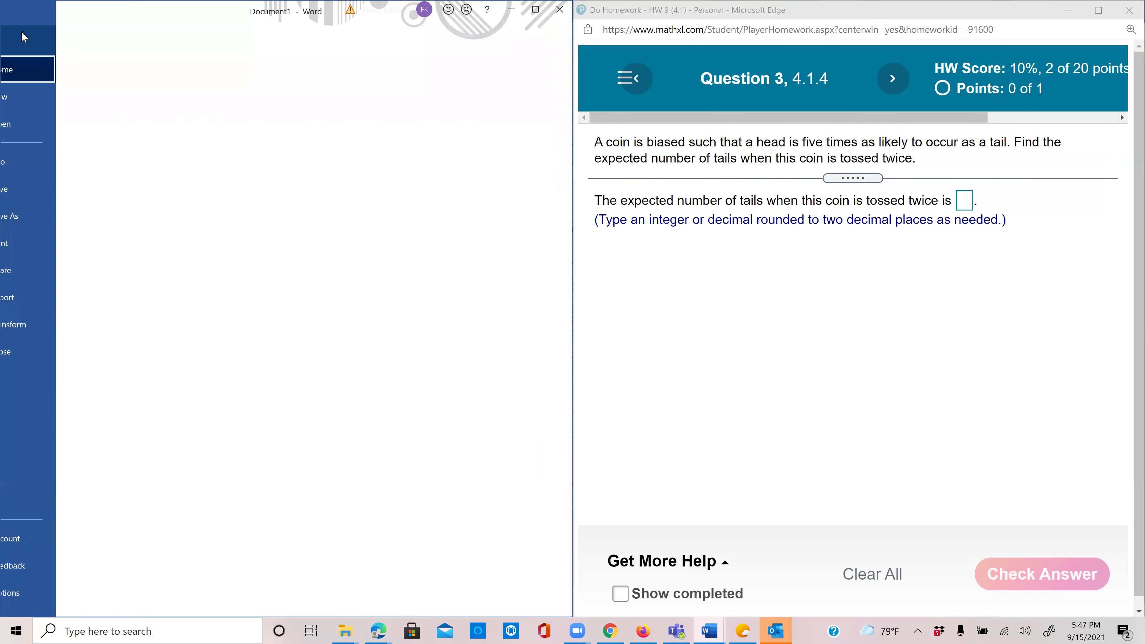
{"action": "left_click", "coordinate": [188, 113]}
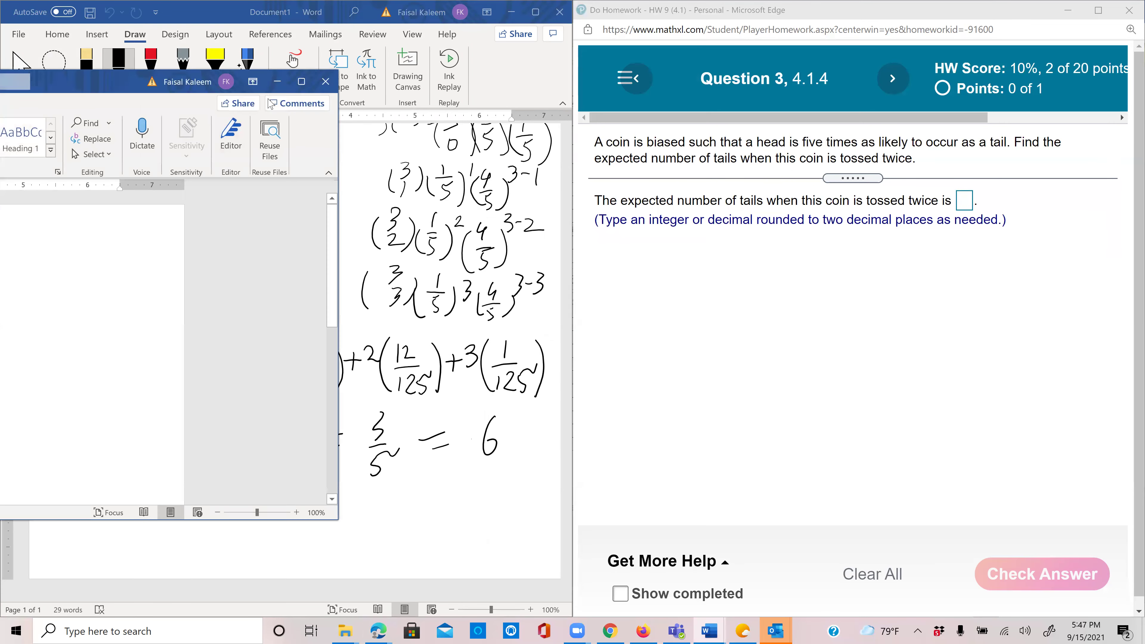
{"action": "left_click", "coordinate": [301, 81]}
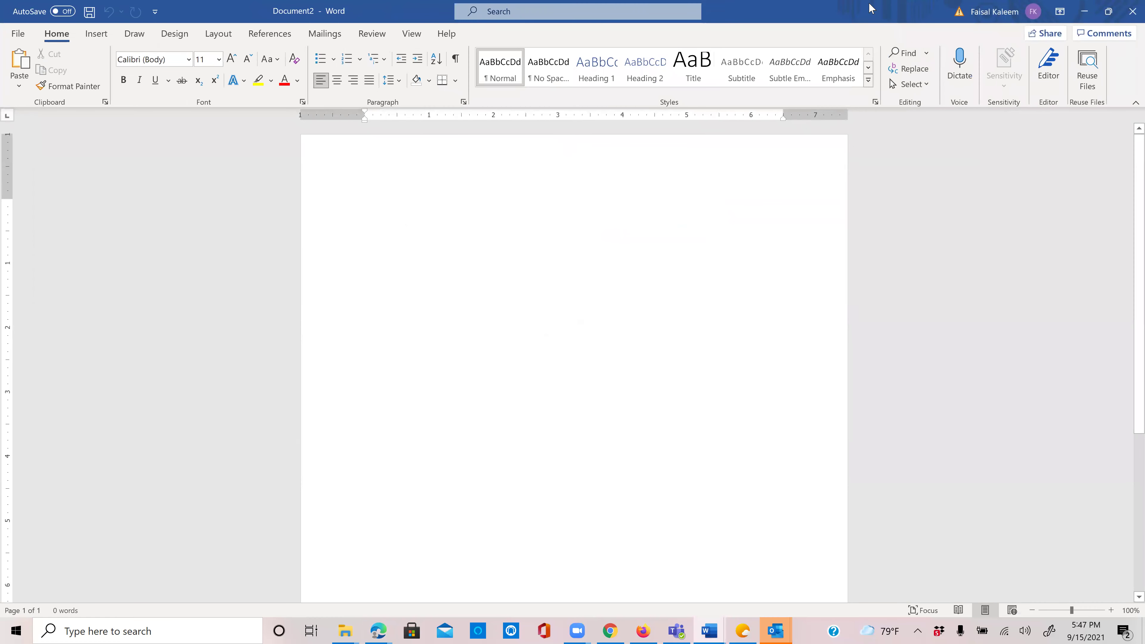
{"action": "left_click_drag", "start_coordinate": [822, 12], "coordinate": [4, 57]}
{"action": "left_click", "coordinate": [676, 229]}
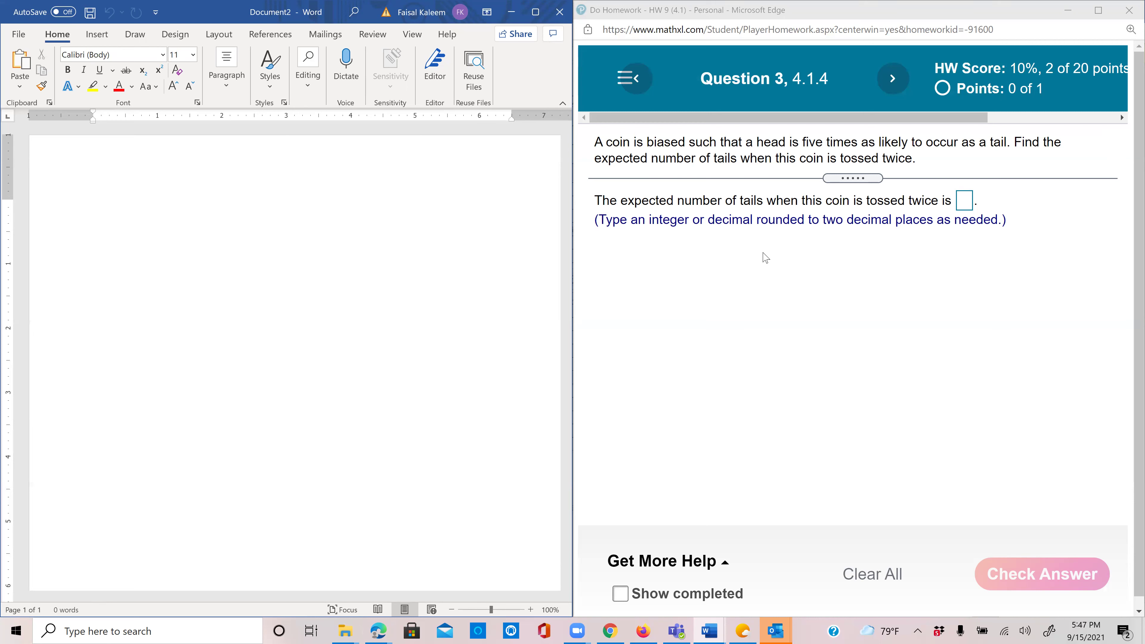
Step: Ink the first equation P(H) = 5P(T) on the blank page
{"action": "mouse_move", "coordinate": [75, 170]}
{"action": "left_mouse_down"}
{"action": "mouse_move", "coordinate": [71, 198]}
{"action": "mouse_move", "coordinate": [72, 185]}
{"action": "mouse_move", "coordinate": [100, 195]}
{"action": "mouse_move", "coordinate": [119, 178]}
{"action": "mouse_move", "coordinate": [130, 190]}
{"action": "mouse_move", "coordinate": [93, 201]}
{"action": "left_mouse_up"}
{"action": "left_click", "coordinate": [146, 181]}
{"action": "mouse_move", "coordinate": [190, 183]}
{"action": "left_mouse_down"}
{"action": "mouse_move", "coordinate": [185, 193]}
{"action": "mouse_move", "coordinate": [210, 165]}
{"action": "mouse_move", "coordinate": [224, 199]}
{"action": "left_mouse_up"}
{"action": "mouse_move", "coordinate": [223, 168]}
{"action": "left_mouse_down"}
{"action": "mouse_move", "coordinate": [224, 198]}
{"action": "mouse_move", "coordinate": [238, 159]}
{"action": "mouse_move", "coordinate": [226, 184]}
{"action": "mouse_move", "coordinate": [261, 167]}
{"action": "mouse_move", "coordinate": [259, 187]}
{"action": "mouse_move", "coordinate": [273, 157]}
{"action": "mouse_move", "coordinate": [253, 195]}
{"action": "left_mouse_up"}
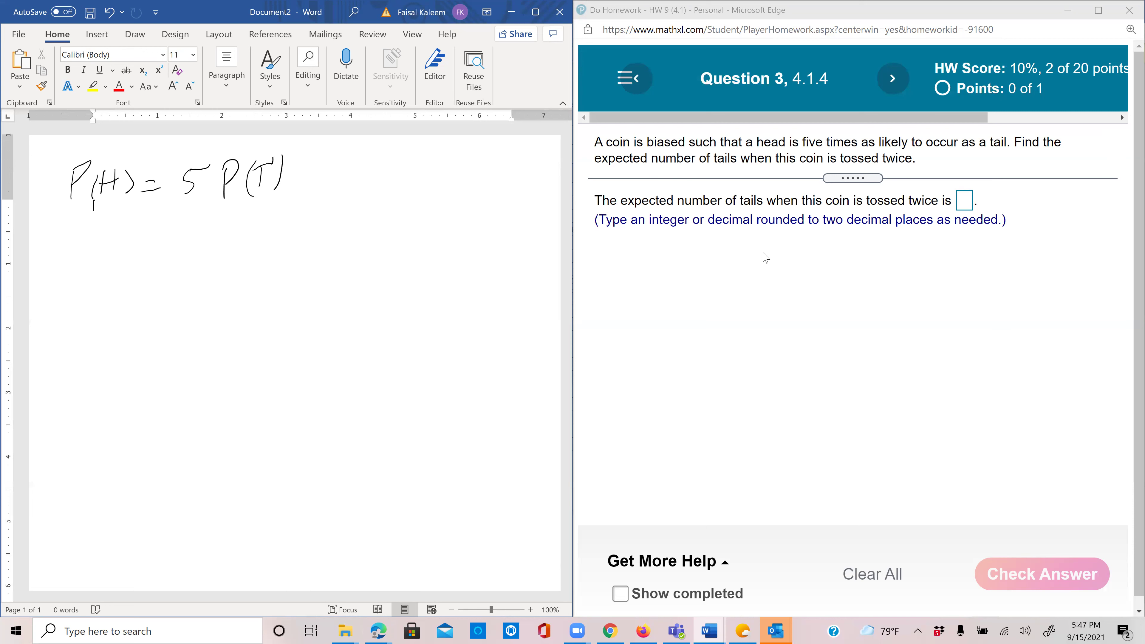
Step: Ink the second equation P(H) + P(T) = 1 below it
{"action": "mouse_move", "coordinate": [86, 254]}
{"action": "left_mouse_down"}
{"action": "mouse_move", "coordinate": [68, 301]}
{"action": "mouse_move", "coordinate": [78, 275]}
{"action": "mouse_move", "coordinate": [117, 285]}
{"action": "left_mouse_up"}
{"action": "mouse_move", "coordinate": [141, 250]}
{"action": "left_mouse_down"}
{"action": "mouse_move", "coordinate": [108, 294]}
{"action": "mouse_move", "coordinate": [146, 293]}
{"action": "mouse_move", "coordinate": [196, 265]}
{"action": "mouse_move", "coordinate": [181, 285]}
{"action": "left_mouse_up"}
{"action": "mouse_move", "coordinate": [231, 249]}
{"action": "left_mouse_down"}
{"action": "mouse_move", "coordinate": [224, 282]}
{"action": "mouse_move", "coordinate": [265, 242]}
{"action": "mouse_move", "coordinate": [276, 279]}
{"action": "left_mouse_up"}
{"action": "left_click_drag", "start_coordinate": [269, 259], "coordinate": [304, 243]}
{"action": "mouse_move", "coordinate": [308, 231]}
{"action": "left_mouse_down"}
{"action": "mouse_move", "coordinate": [309, 276]}
{"action": "mouse_move", "coordinate": [355, 252]}
{"action": "mouse_move", "coordinate": [390, 269]}
{"action": "left_mouse_up"}
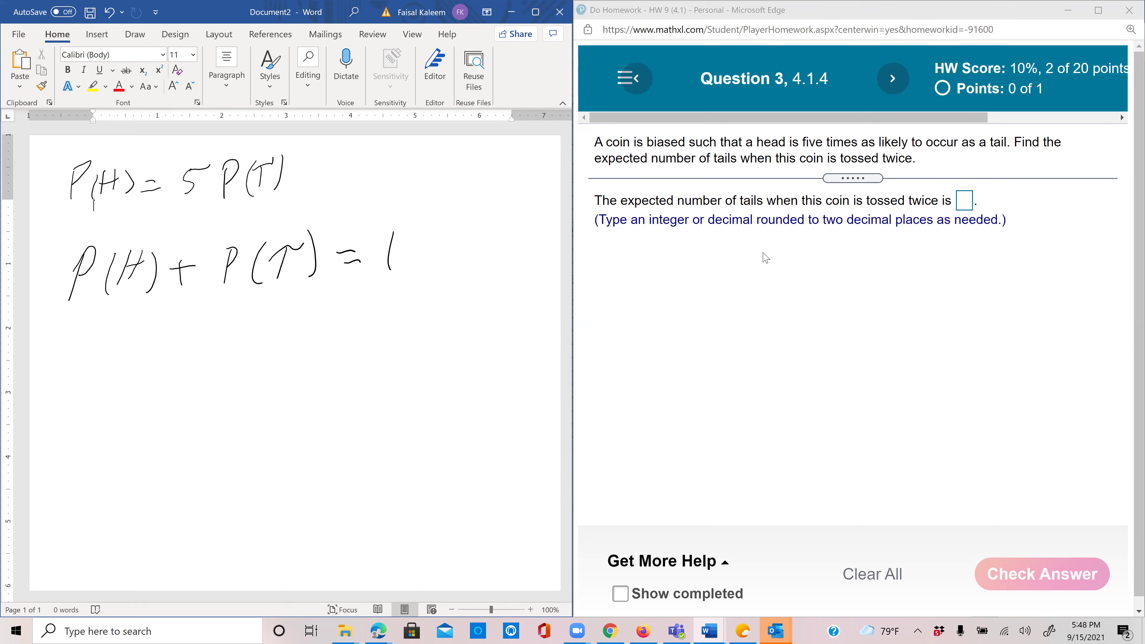
Step: Substitute into the second equation, writing 5P(T) + P(T) = 1 after crossing out a false start
{"action": "mouse_move", "coordinate": [62, 339]}
{"action": "left_mouse_down"}
{"action": "mouse_move", "coordinate": [51, 381]}
{"action": "mouse_move", "coordinate": [61, 352]}
{"action": "mouse_move", "coordinate": [93, 363]}
{"action": "left_mouse_up"}
{"action": "mouse_move", "coordinate": [119, 330]}
{"action": "left_mouse_down"}
{"action": "mouse_move", "coordinate": [93, 364]}
{"action": "mouse_move", "coordinate": [119, 340]}
{"action": "left_mouse_up"}
{"action": "mouse_move", "coordinate": [123, 333]}
{"action": "left_mouse_down"}
{"action": "mouse_move", "coordinate": [121, 362]}
{"action": "mouse_move", "coordinate": [81, 362]}
{"action": "left_mouse_up"}
{"action": "mouse_move", "coordinate": [147, 350]}
{"action": "left_mouse_down"}
{"action": "mouse_move", "coordinate": [177, 344]}
{"action": "mouse_move", "coordinate": [158, 367]}
{"action": "left_mouse_up"}
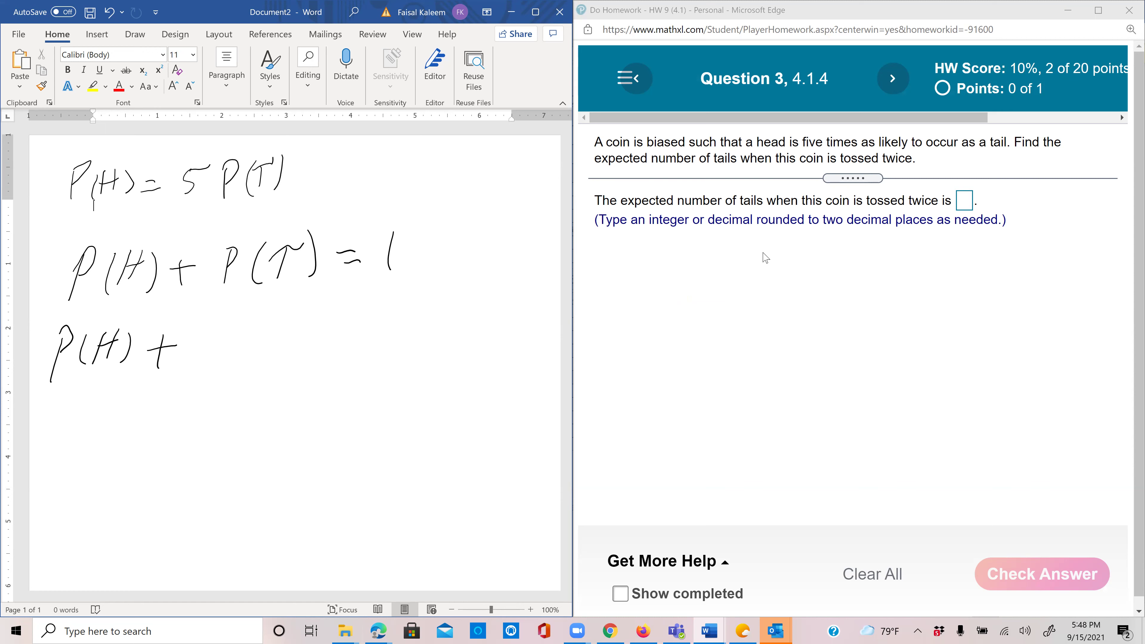
{"action": "left_click_drag", "start_coordinate": [61, 339], "coordinate": [157, 332]}
{"action": "mouse_move", "coordinate": [73, 359]}
{"action": "left_mouse_down"}
{"action": "mouse_move", "coordinate": [155, 332]}
{"action": "mouse_move", "coordinate": [166, 346]}
{"action": "left_mouse_up"}
{"action": "mouse_move", "coordinate": [141, 371]}
{"action": "left_mouse_down"}
{"action": "mouse_move", "coordinate": [163, 352]}
{"action": "mouse_move", "coordinate": [156, 332]}
{"action": "left_mouse_up"}
{"action": "mouse_move", "coordinate": [202, 339]}
{"action": "left_mouse_down"}
{"action": "mouse_move", "coordinate": [196, 363]}
{"action": "mouse_move", "coordinate": [226, 326]}
{"action": "left_mouse_up"}
{"action": "mouse_move", "coordinate": [244, 337]}
{"action": "left_mouse_down"}
{"action": "mouse_move", "coordinate": [238, 367]}
{"action": "mouse_move", "coordinate": [243, 331]}
{"action": "mouse_move", "coordinate": [245, 346]}
{"action": "mouse_move", "coordinate": [274, 355]}
{"action": "mouse_move", "coordinate": [265, 338]}
{"action": "mouse_move", "coordinate": [293, 333]}
{"action": "left_mouse_up"}
{"action": "mouse_move", "coordinate": [303, 327]}
{"action": "left_mouse_down"}
{"action": "mouse_move", "coordinate": [301, 350]}
{"action": "mouse_move", "coordinate": [265, 357]}
{"action": "mouse_move", "coordinate": [341, 338]}
{"action": "left_mouse_up"}
{"action": "mouse_move", "coordinate": [330, 331]}
{"action": "left_mouse_down"}
{"action": "mouse_move", "coordinate": [356, 341]}
{"action": "mouse_move", "coordinate": [356, 352]}
{"action": "mouse_move", "coordinate": [360, 338]}
{"action": "mouse_move", "coordinate": [385, 346]}
{"action": "mouse_move", "coordinate": [411, 319]}
{"action": "left_mouse_up"}
{"action": "mouse_move", "coordinate": [419, 314]}
{"action": "left_mouse_down"}
{"action": "mouse_move", "coordinate": [420, 339]}
{"action": "mouse_move", "coordinate": [378, 352]}
{"action": "left_mouse_up"}
{"action": "left_click_drag", "start_coordinate": [439, 330], "coordinate": [461, 328]}
{"action": "left_click_drag", "start_coordinate": [442, 341], "coordinate": [479, 344]}
Step: Simplify to 6P(T) = 1 and solve for P(T) = 1/6
{"action": "mouse_move", "coordinate": [246, 377]}
{"action": "left_mouse_down"}
{"action": "mouse_move", "coordinate": [232, 403]}
{"action": "mouse_move", "coordinate": [280, 410]}
{"action": "left_mouse_up"}
{"action": "mouse_move", "coordinate": [284, 383]}
{"action": "left_mouse_down"}
{"action": "mouse_move", "coordinate": [299, 378]}
{"action": "mouse_move", "coordinate": [288, 395]}
{"action": "left_mouse_up"}
{"action": "mouse_move", "coordinate": [337, 382]}
{"action": "left_mouse_down"}
{"action": "mouse_move", "coordinate": [332, 402]}
{"action": "mouse_move", "coordinate": [354, 373]}
{"action": "mouse_move", "coordinate": [356, 402]}
{"action": "left_mouse_up"}
{"action": "mouse_move", "coordinate": [317, 371]}
{"action": "left_mouse_down"}
{"action": "mouse_move", "coordinate": [315, 403]}
{"action": "mouse_move", "coordinate": [279, 465]}
{"action": "mouse_move", "coordinate": [289, 448]}
{"action": "mouse_move", "coordinate": [316, 457]}
{"action": "left_mouse_up"}
{"action": "mouse_move", "coordinate": [315, 436]}
{"action": "left_mouse_down"}
{"action": "mouse_move", "coordinate": [285, 445]}
{"action": "mouse_move", "coordinate": [316, 457]}
{"action": "mouse_move", "coordinate": [341, 428]}
{"action": "mouse_move", "coordinate": [349, 447]}
{"action": "mouse_move", "coordinate": [306, 458]}
{"action": "left_mouse_up"}
{"action": "left_click_drag", "start_coordinate": [382, 436], "coordinate": [394, 435]}
{"action": "left_click_drag", "start_coordinate": [380, 445], "coordinate": [398, 443]}
{"action": "mouse_move", "coordinate": [430, 416]}
{"action": "left_mouse_down"}
{"action": "mouse_move", "coordinate": [420, 446]}
{"action": "mouse_move", "coordinate": [434, 442]}
{"action": "mouse_move", "coordinate": [417, 479]}
{"action": "left_mouse_up"}
Step: Write P(H) = 5/6 beneath P(T) = 1/6
{"action": "left_click_drag", "start_coordinate": [248, 511], "coordinate": [238, 551]}
{"action": "mouse_move", "coordinate": [247, 512]}
{"action": "left_mouse_down"}
{"action": "mouse_move", "coordinate": [238, 551]}
{"action": "mouse_move", "coordinate": [242, 530]}
{"action": "mouse_move", "coordinate": [302, 531]}
{"action": "left_mouse_up"}
{"action": "mouse_move", "coordinate": [285, 520]}
{"action": "left_mouse_down"}
{"action": "mouse_move", "coordinate": [300, 515]}
{"action": "mouse_move", "coordinate": [314, 540]}
{"action": "mouse_move", "coordinate": [277, 540]}
{"action": "left_mouse_up"}
{"action": "mouse_move", "coordinate": [398, 504]}
{"action": "left_mouse_down"}
{"action": "mouse_move", "coordinate": [398, 527]}
{"action": "mouse_move", "coordinate": [425, 494]}
{"action": "left_mouse_up"}
{"action": "mouse_move", "coordinate": [384, 537]}
{"action": "left_mouse_down"}
{"action": "mouse_move", "coordinate": [419, 529]}
{"action": "mouse_move", "coordinate": [393, 557]}
{"action": "left_mouse_up"}
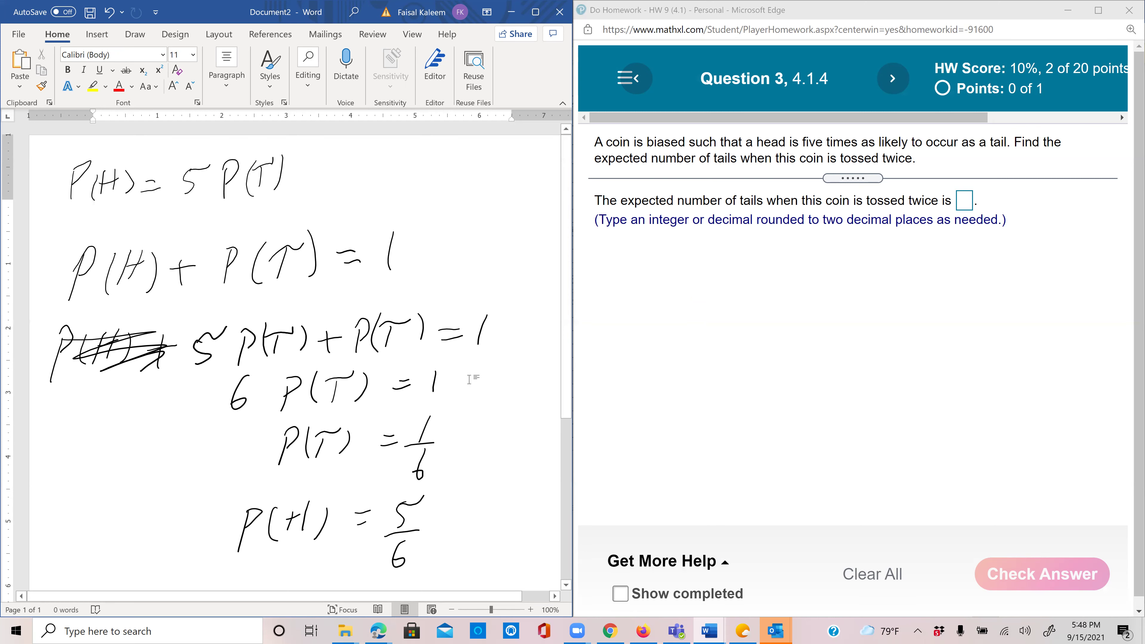
Step: Circle P(T) = 1/6 and write 'In 2 tosses,' below the probabilities
{"action": "scroll", "coordinate": [466, 366], "scroll_direction": "down", "scroll_amount": 5}
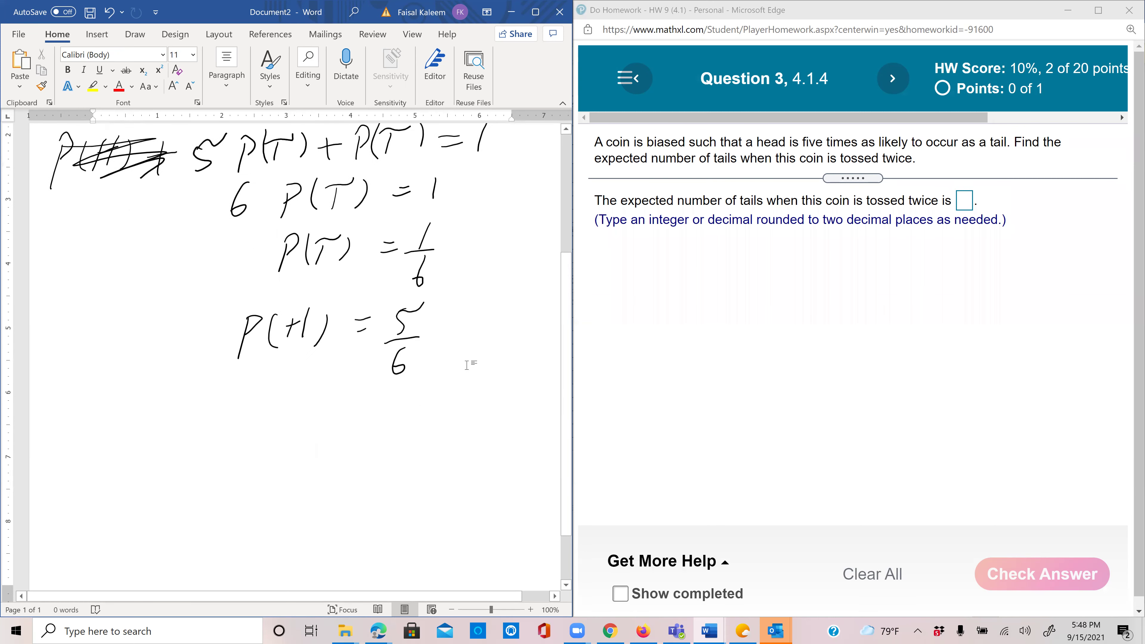
{"action": "mouse_move", "coordinate": [404, 205]}
{"action": "left_mouse_down"}
{"action": "mouse_move", "coordinate": [336, 204]}
{"action": "mouse_move", "coordinate": [260, 241]}
{"action": "mouse_move", "coordinate": [318, 293]}
{"action": "mouse_move", "coordinate": [425, 292]}
{"action": "mouse_move", "coordinate": [464, 262]}
{"action": "mouse_move", "coordinate": [411, 222]}
{"action": "left_mouse_up"}
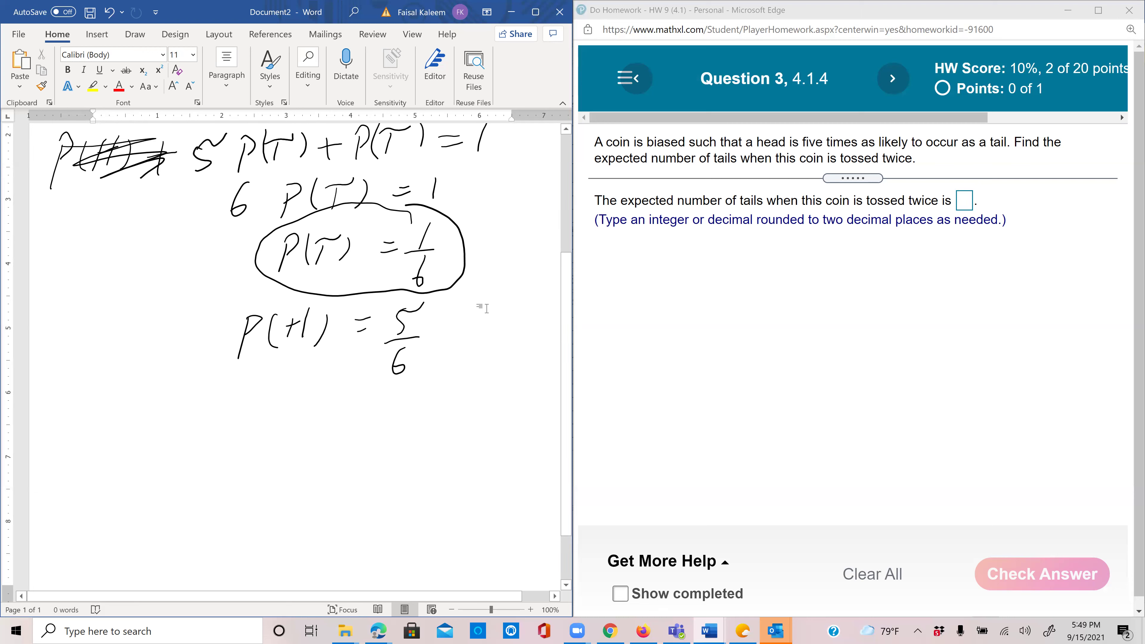
{"action": "mouse_move", "coordinate": [60, 397]}
{"action": "left_mouse_down"}
{"action": "mouse_move", "coordinate": [79, 379]}
{"action": "mouse_move", "coordinate": [67, 426]}
{"action": "left_mouse_up"}
{"action": "mouse_move", "coordinate": [100, 393]}
{"action": "left_mouse_down"}
{"action": "mouse_move", "coordinate": [82, 426]}
{"action": "mouse_move", "coordinate": [109, 415]}
{"action": "left_mouse_up"}
{"action": "mouse_move", "coordinate": [153, 384]}
{"action": "left_mouse_down"}
{"action": "mouse_move", "coordinate": [155, 409]}
{"action": "mouse_move", "coordinate": [204, 416]}
{"action": "mouse_move", "coordinate": [259, 394]}
{"action": "mouse_move", "coordinate": [278, 407]}
{"action": "left_mouse_up"}
{"action": "left_click_drag", "start_coordinate": [303, 410], "coordinate": [294, 426]}
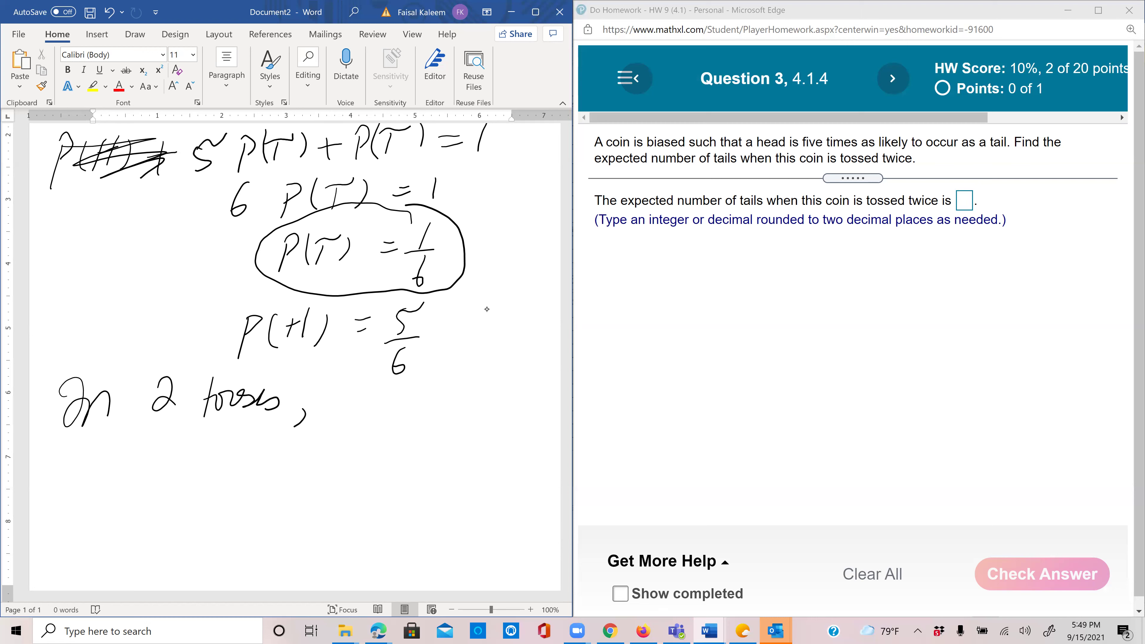
Step: Write 'Exp # of tails' on the next line
{"action": "mouse_move", "coordinate": [60, 456]}
{"action": "left_mouse_down"}
{"action": "mouse_move", "coordinate": [43, 467]}
{"action": "mouse_move", "coordinate": [58, 484]}
{"action": "left_mouse_up"}
{"action": "left_click_drag", "start_coordinate": [49, 478], "coordinate": [71, 485]}
{"action": "mouse_move", "coordinate": [78, 466]}
{"action": "left_mouse_down"}
{"action": "mouse_move", "coordinate": [62, 488]}
{"action": "mouse_move", "coordinate": [84, 505]}
{"action": "left_mouse_up"}
{"action": "left_click_drag", "start_coordinate": [79, 474], "coordinate": [114, 486]}
{"action": "mouse_move", "coordinate": [107, 469]}
{"action": "left_mouse_down"}
{"action": "mouse_move", "coordinate": [161, 455]}
{"action": "mouse_move", "coordinate": [164, 503]}
{"action": "left_mouse_up"}
{"action": "mouse_move", "coordinate": [154, 488]}
{"action": "left_mouse_down"}
{"action": "mouse_move", "coordinate": [186, 486]}
{"action": "mouse_move", "coordinate": [202, 467]}
{"action": "left_mouse_up"}
{"action": "left_click_drag", "start_coordinate": [208, 465], "coordinate": [216, 481]}
{"action": "mouse_move", "coordinate": [217, 469]}
{"action": "left_mouse_down"}
{"action": "mouse_move", "coordinate": [220, 481]}
{"action": "mouse_move", "coordinate": [229, 444]}
{"action": "left_mouse_up"}
{"action": "mouse_move", "coordinate": [229, 444]}
{"action": "left_mouse_down"}
{"action": "mouse_move", "coordinate": [228, 482]}
{"action": "mouse_move", "coordinate": [243, 481]}
{"action": "left_mouse_up"}
{"action": "left_click_drag", "start_coordinate": [223, 454], "coordinate": [332, 479]}
Step: Complete the line with '= 2(1/6) = 1/3' and focus the MathXL answer box
{"action": "mouse_move", "coordinate": [350, 436]}
{"action": "left_mouse_down"}
{"action": "mouse_move", "coordinate": [348, 501]}
{"action": "mouse_move", "coordinate": [373, 455]}
{"action": "mouse_move", "coordinate": [392, 456]}
{"action": "mouse_move", "coordinate": [364, 497]}
{"action": "left_mouse_up"}
{"action": "left_click", "coordinate": [372, 470]}
{"action": "mouse_move", "coordinate": [398, 427]}
{"action": "left_mouse_down"}
{"action": "mouse_move", "coordinate": [415, 477]}
{"action": "mouse_move", "coordinate": [402, 512]}
{"action": "left_mouse_up"}
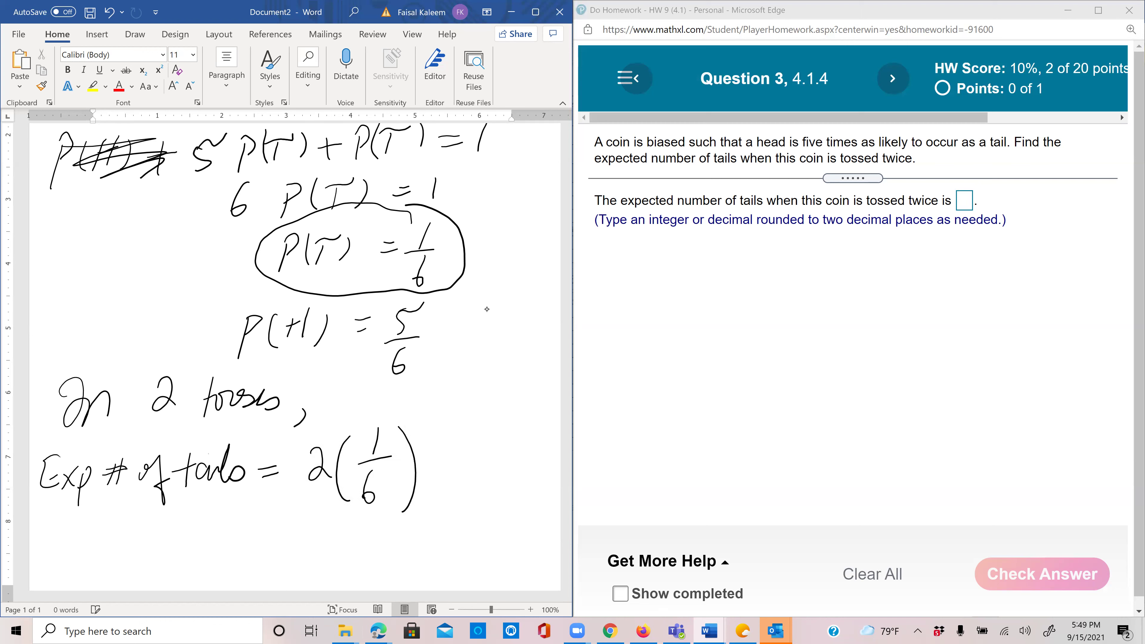
{"action": "left_click_drag", "start_coordinate": [442, 447], "coordinate": [470, 443]}
{"action": "left_click_drag", "start_coordinate": [447, 454], "coordinate": [468, 451]}
{"action": "mouse_move", "coordinate": [501, 413]}
{"action": "left_mouse_down"}
{"action": "mouse_move", "coordinate": [494, 443]}
{"action": "mouse_move", "coordinate": [507, 448]}
{"action": "mouse_move", "coordinate": [491, 496]}
{"action": "left_mouse_up"}
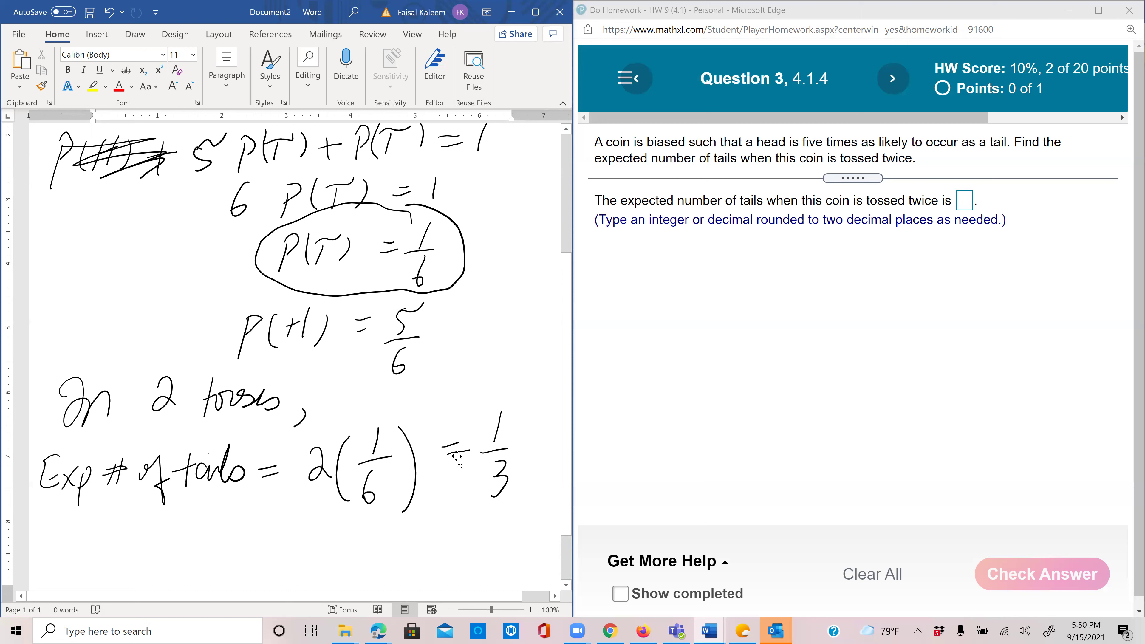
{"action": "left_click", "coordinate": [965, 201]}
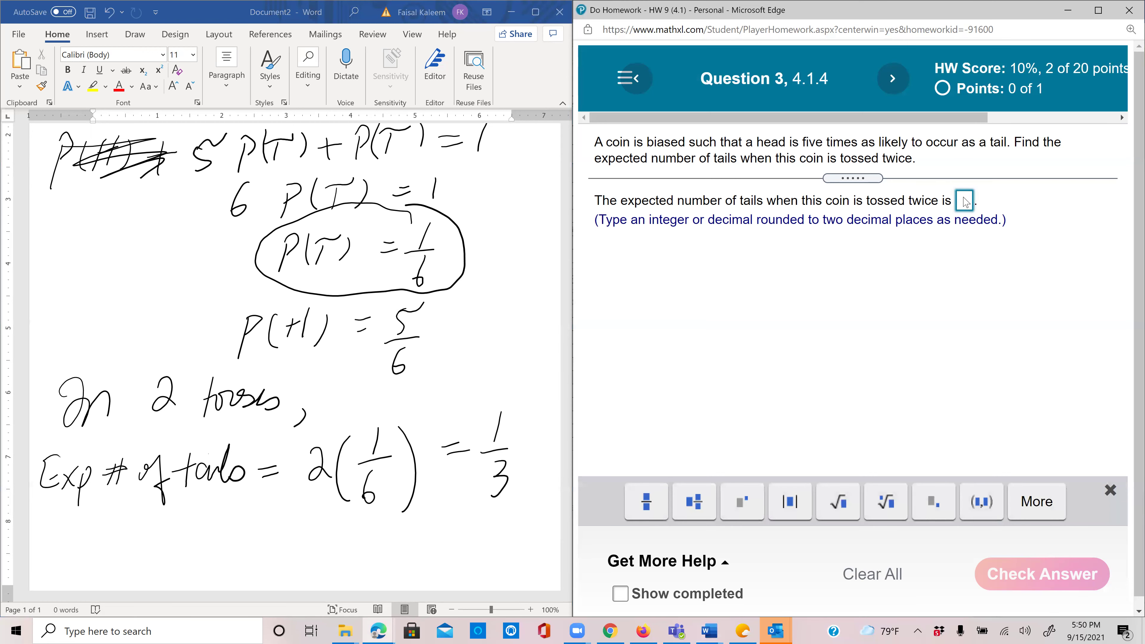